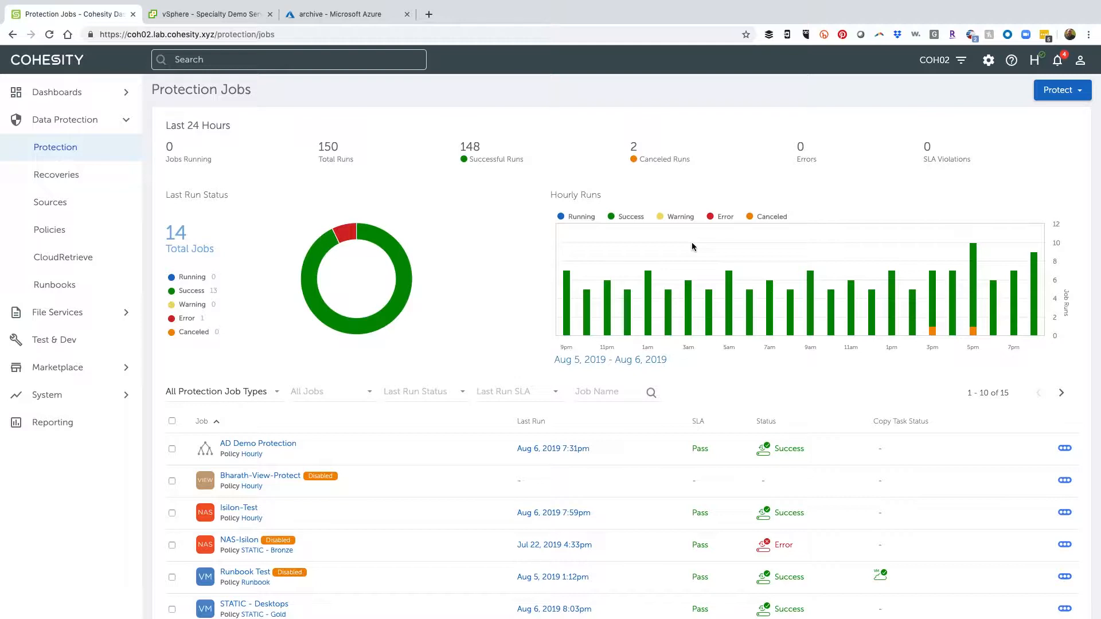
# Start a new Virtual Server protection job named CloudspinDemo with the vCenter VCSA01.lab.cohesity.xyz as its source.
pyautogui.click(1060, 92)
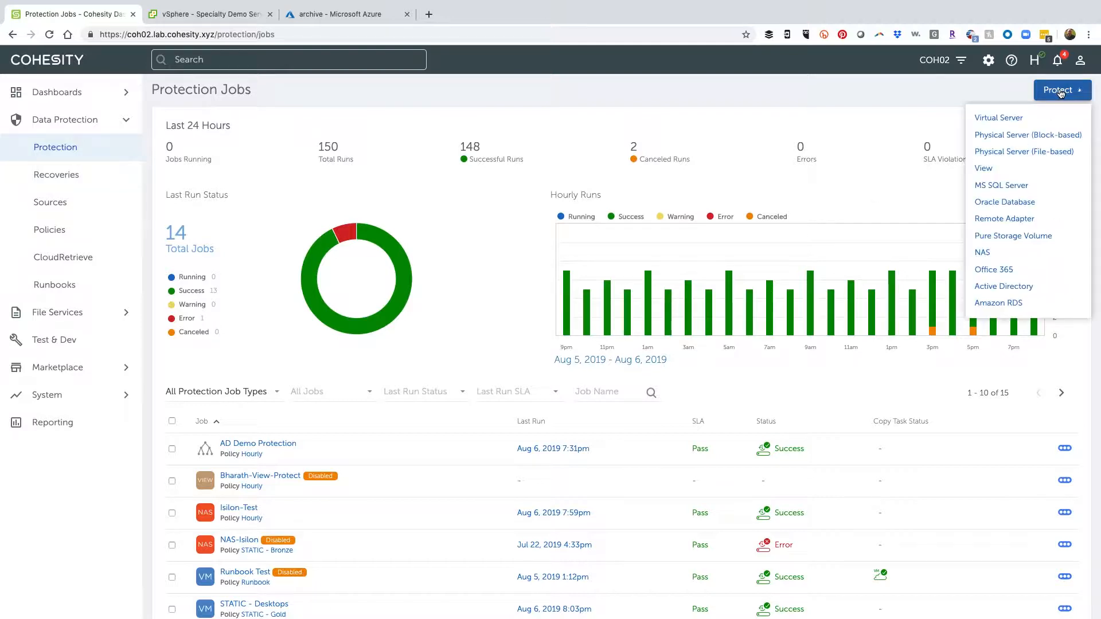
pyautogui.click(1010, 120)
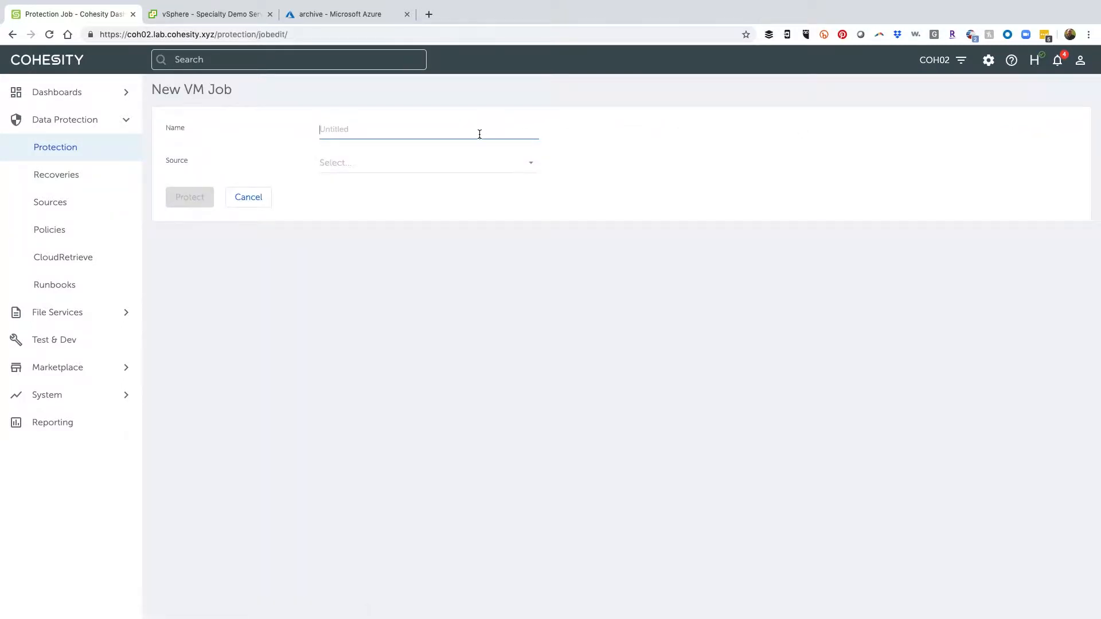
pyautogui.write('CloudspinDemo')
pyautogui.click(425, 165)
pyautogui.scroll(-2, 409, 266)
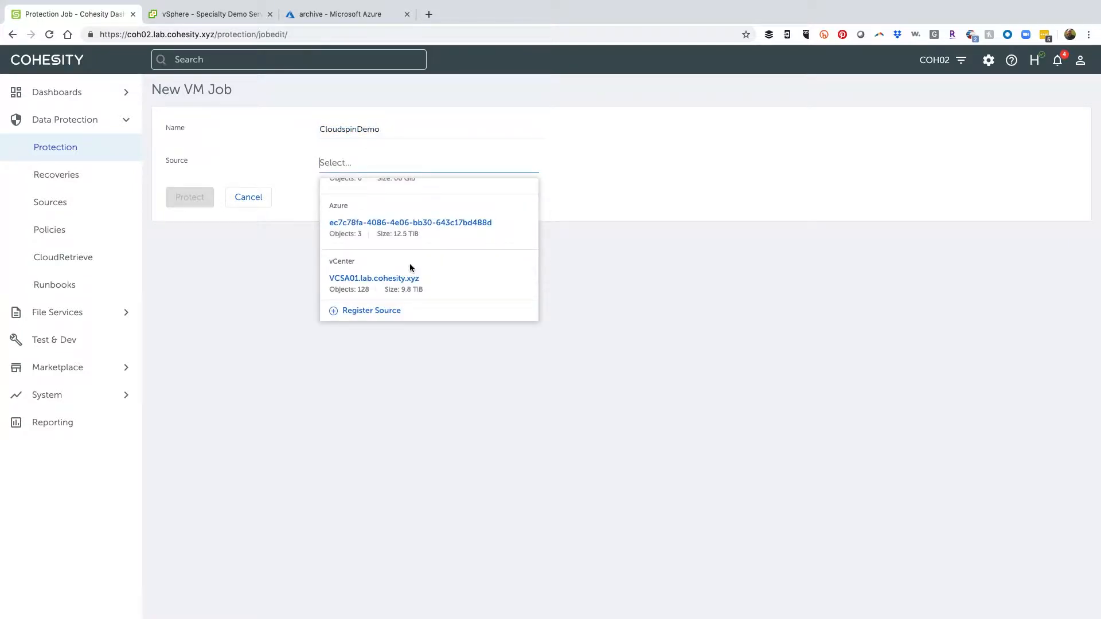
pyautogui.click(394, 286)
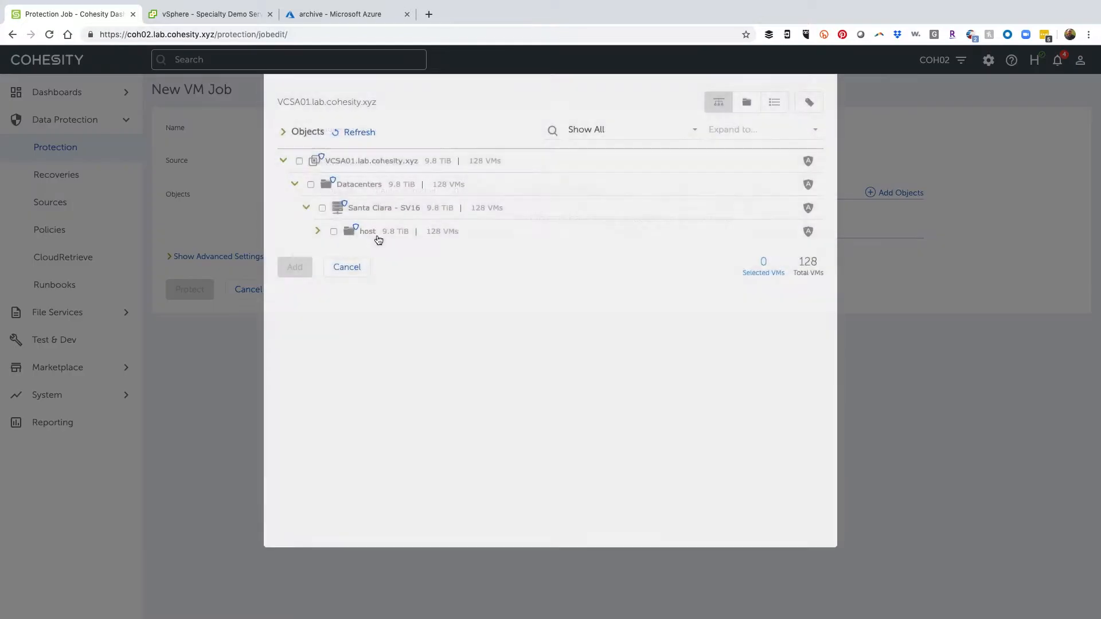
# Search the vCenter objects for "cloud" and add the CloudSpin-Demo VM to the protection job.
pyautogui.click(552, 130)
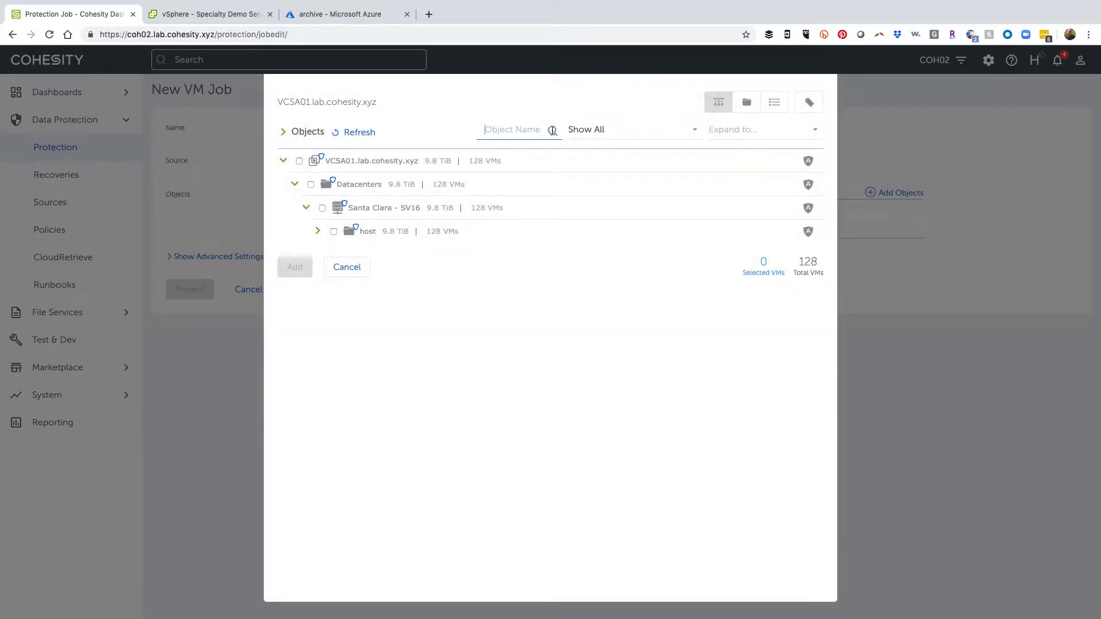
pyautogui.write('cloud')
pyautogui.press('Return')
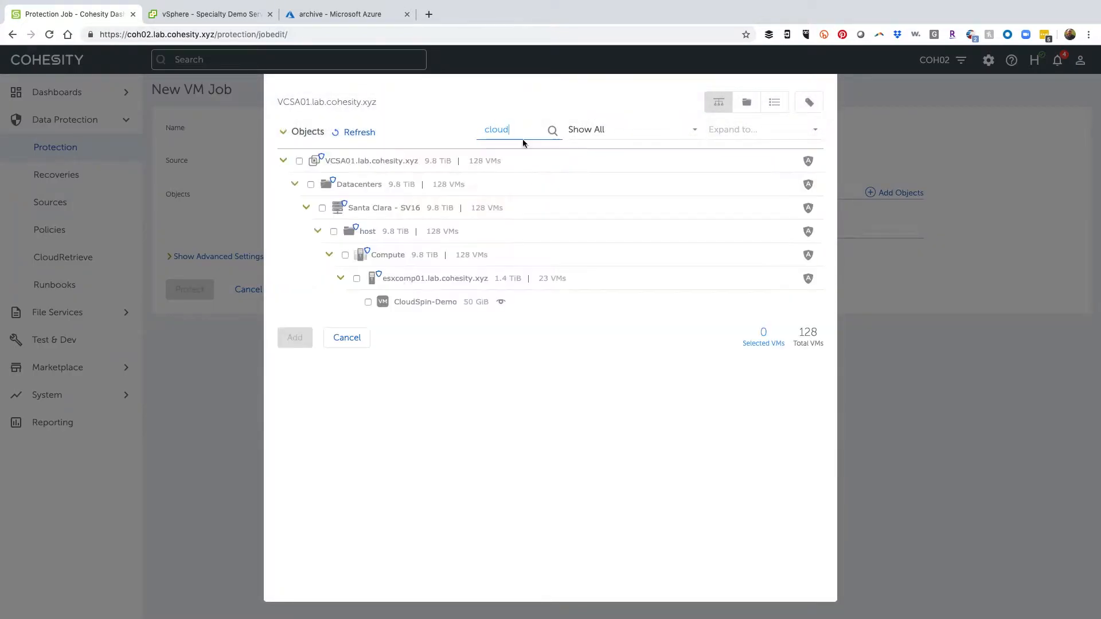
pyautogui.click(368, 302)
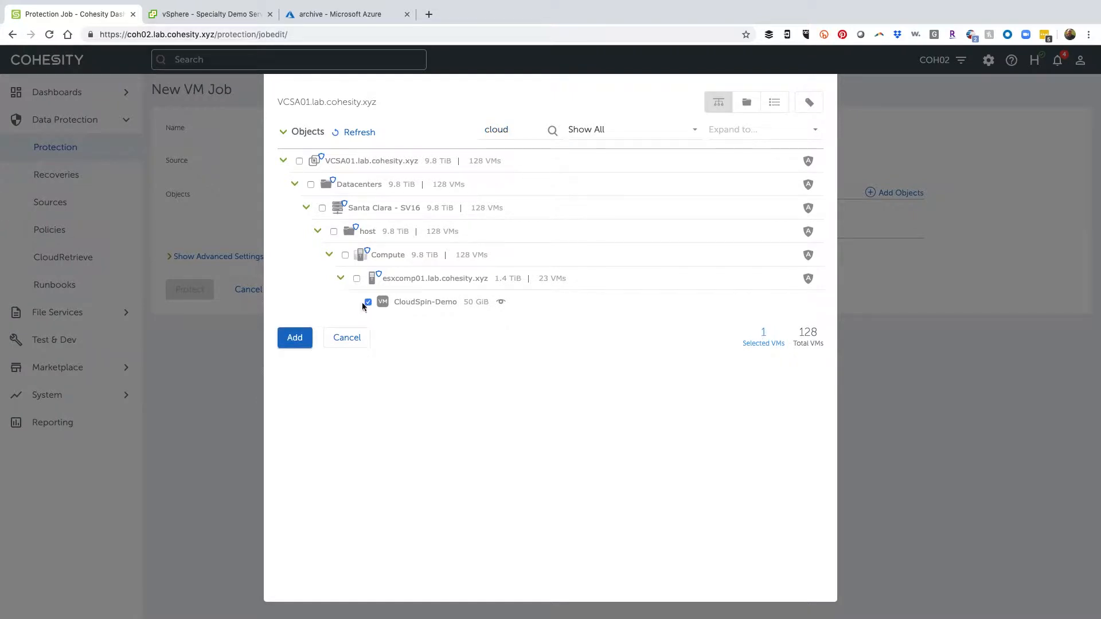
pyautogui.click(286, 340)
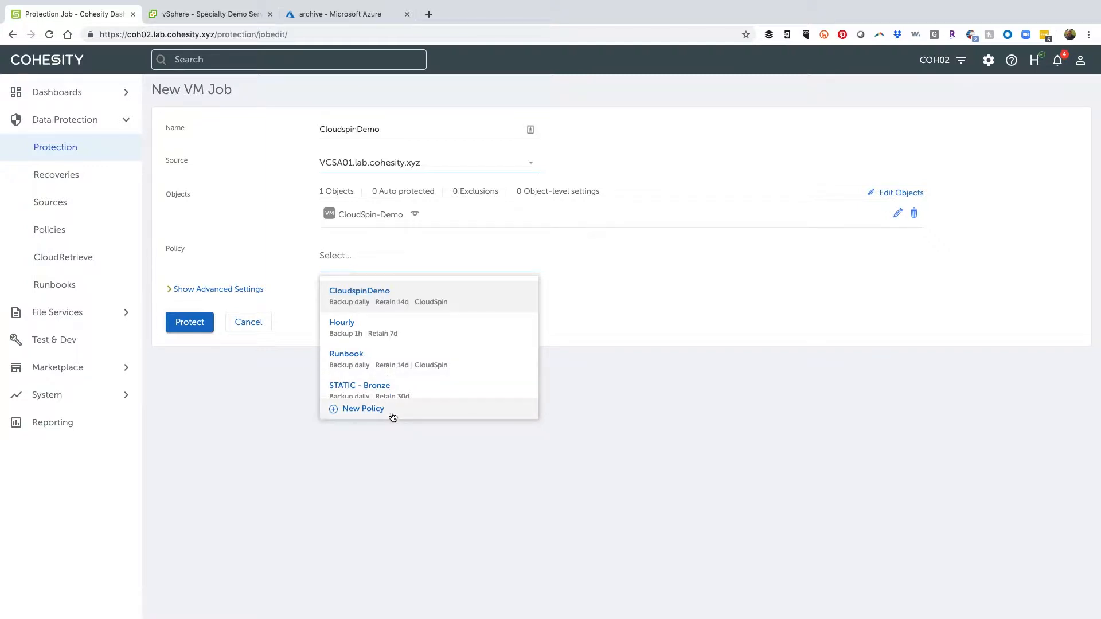
# Start a new policy named Cloudspin and add a CloudSpin target on the registered Azure source, running after every run.
pyautogui.click(362, 409)
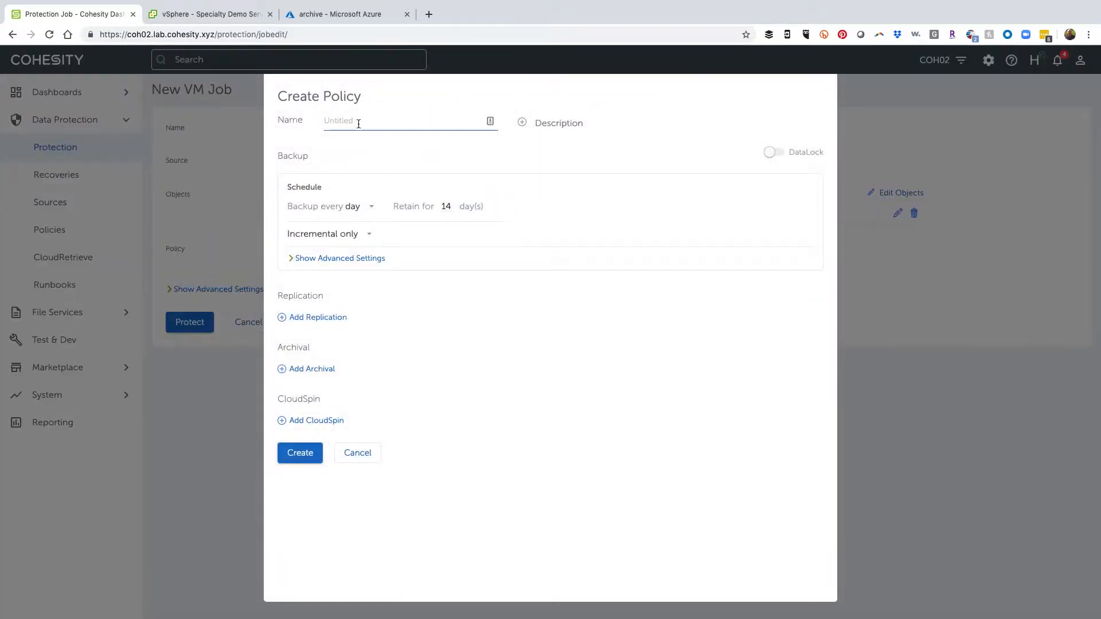
pyautogui.write('Cloudspin')
pyautogui.click(317, 421)
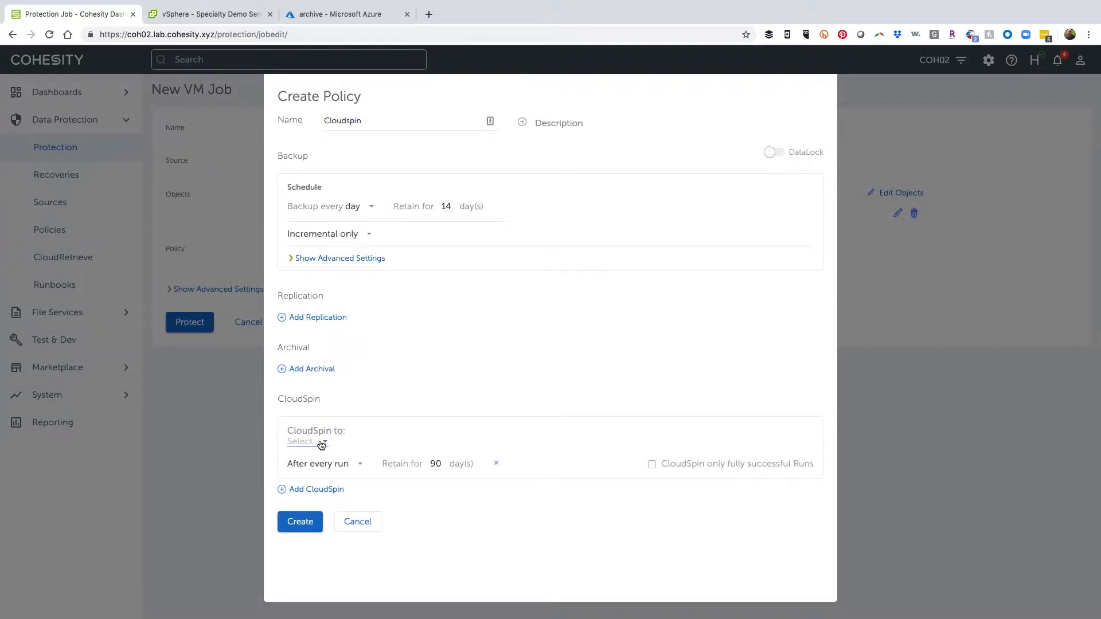
pyautogui.click(321, 443)
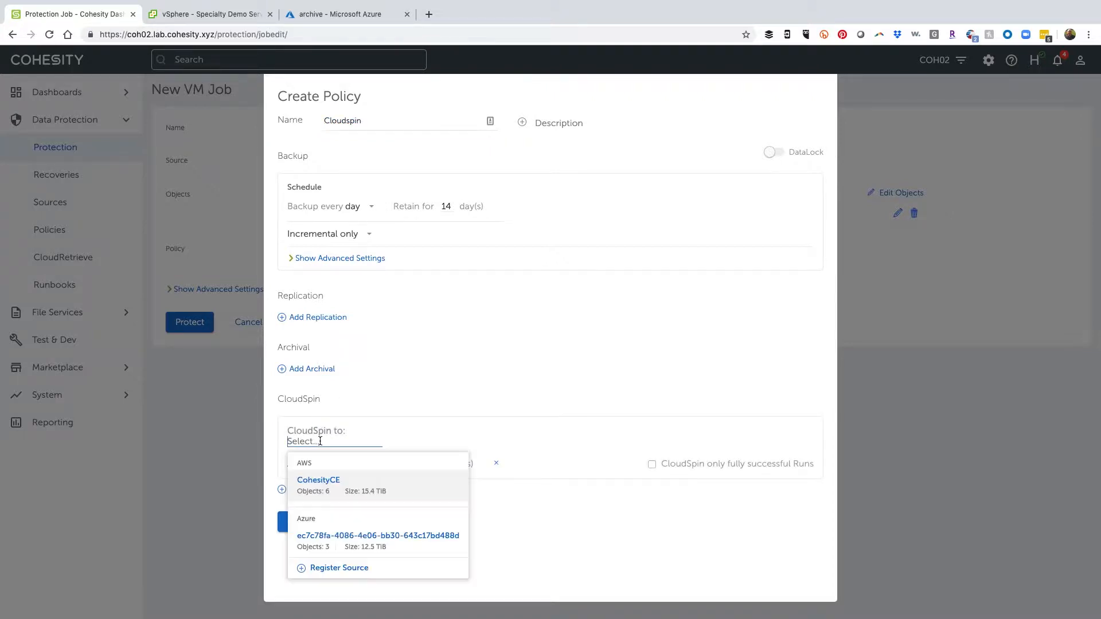
pyautogui.click(337, 536)
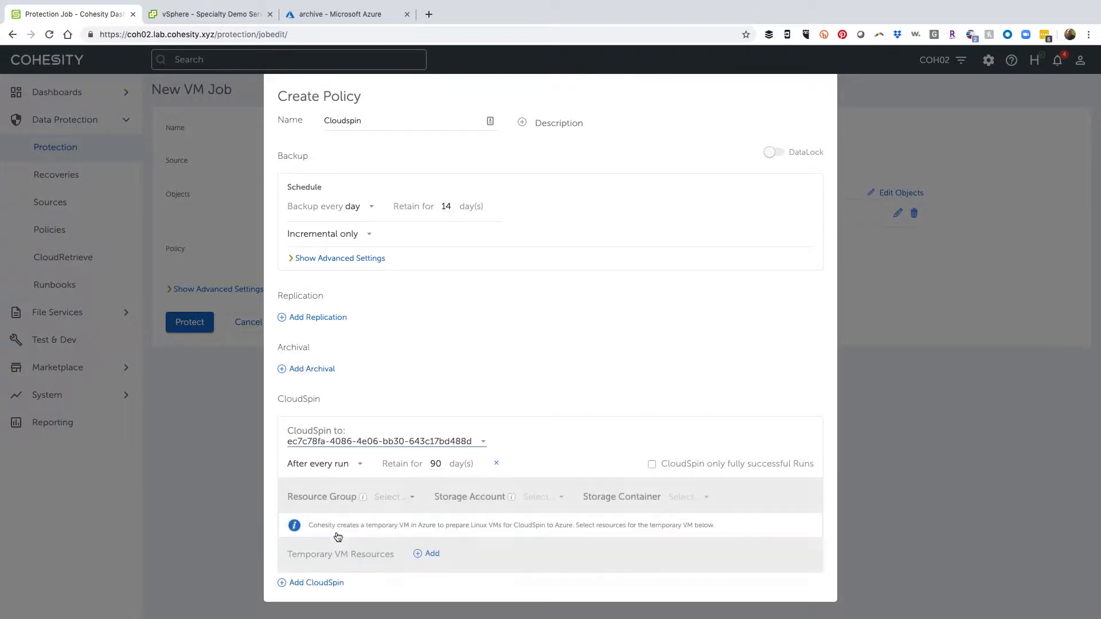
pyautogui.click(310, 469)
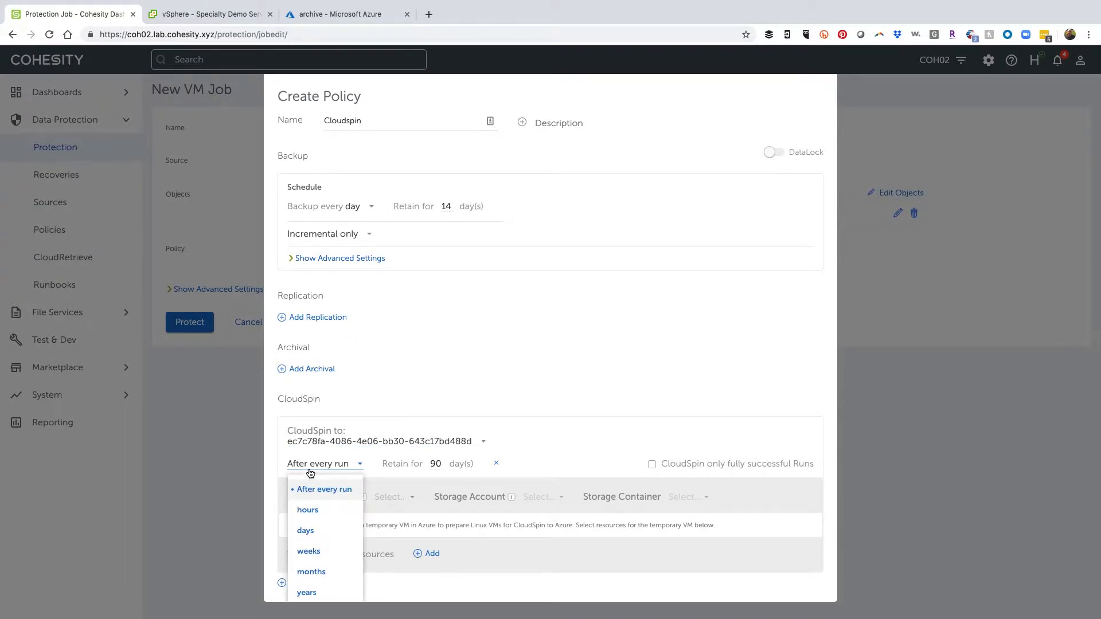
pyautogui.click(310, 469)
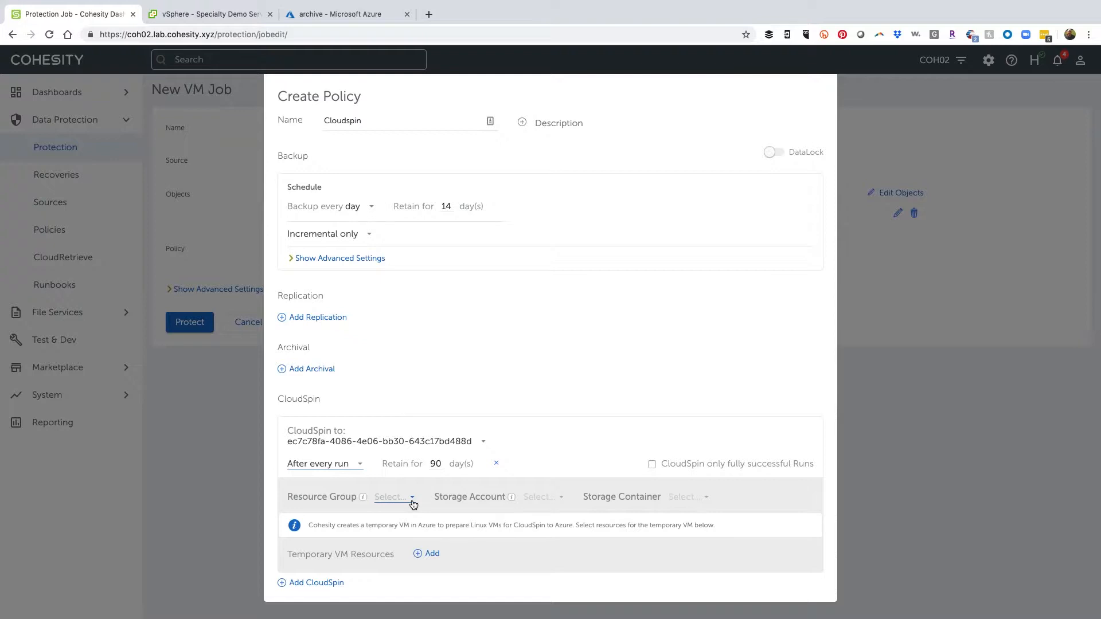
# Set the CloudSpin target's resource group to TAG-Events, storage account to tageventsblob and storage container to archive.
pyautogui.click(412, 502)
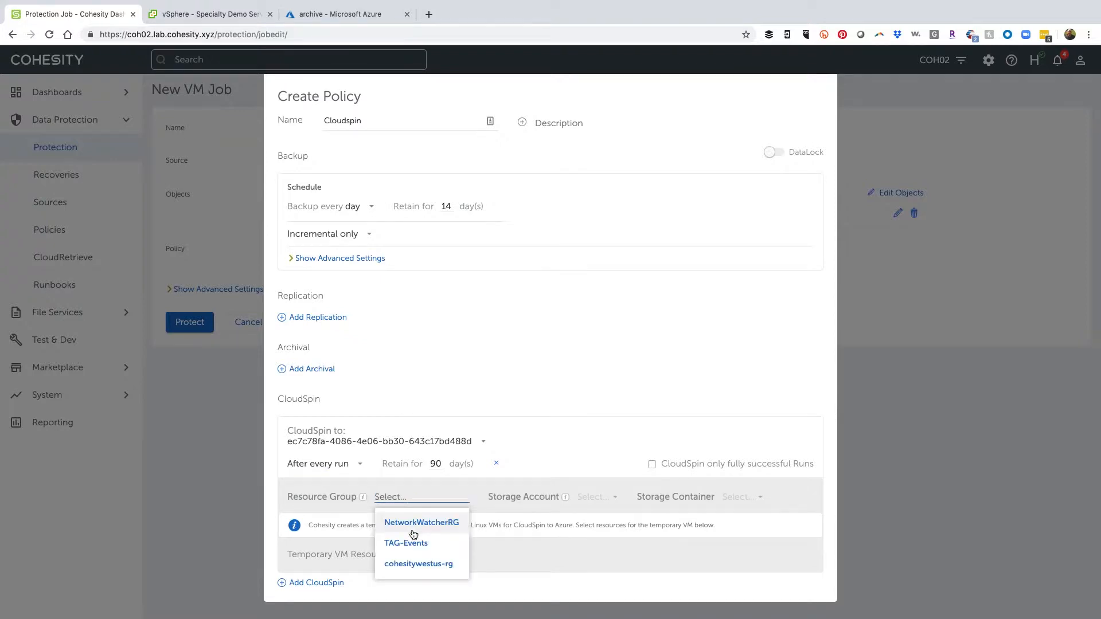
pyautogui.click(414, 545)
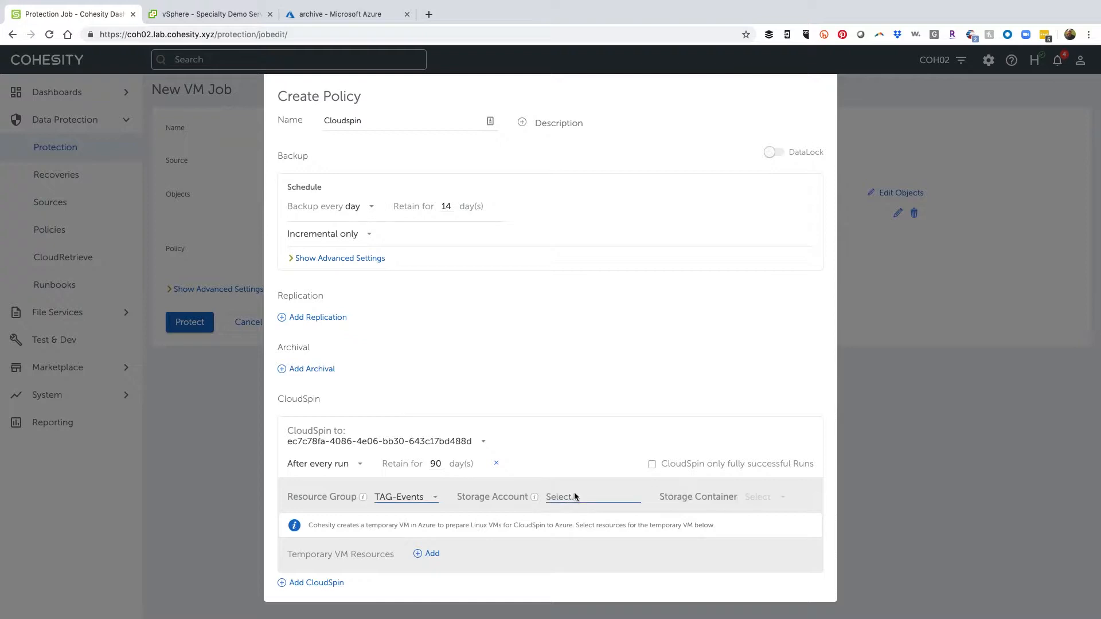
pyautogui.click(576, 497)
pyautogui.click(586, 403)
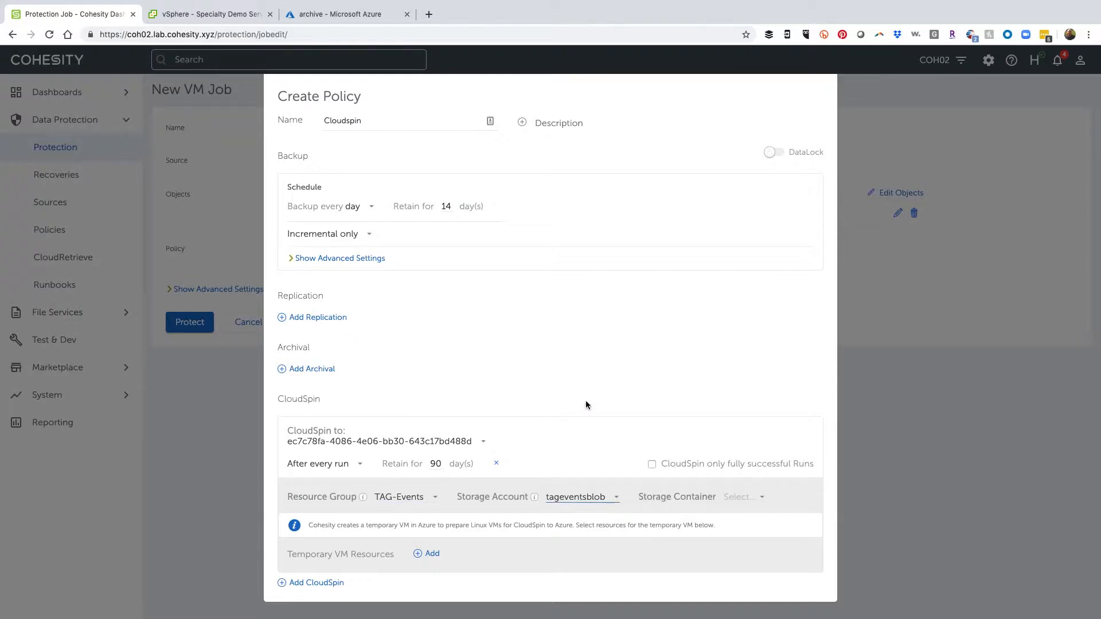
pyautogui.click(743, 497)
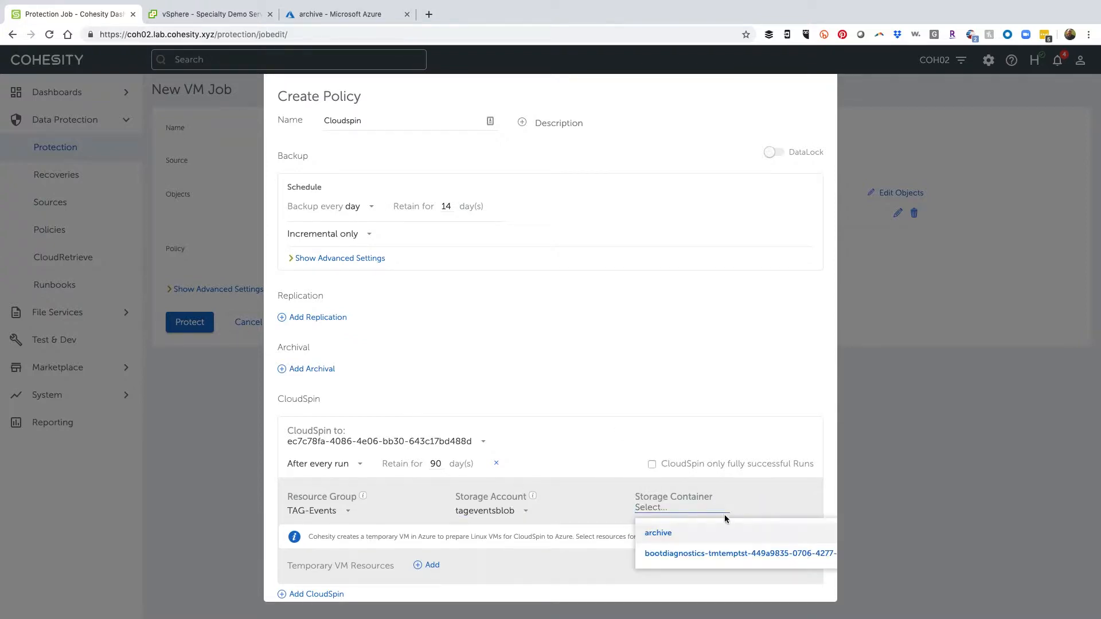
pyautogui.click(679, 535)
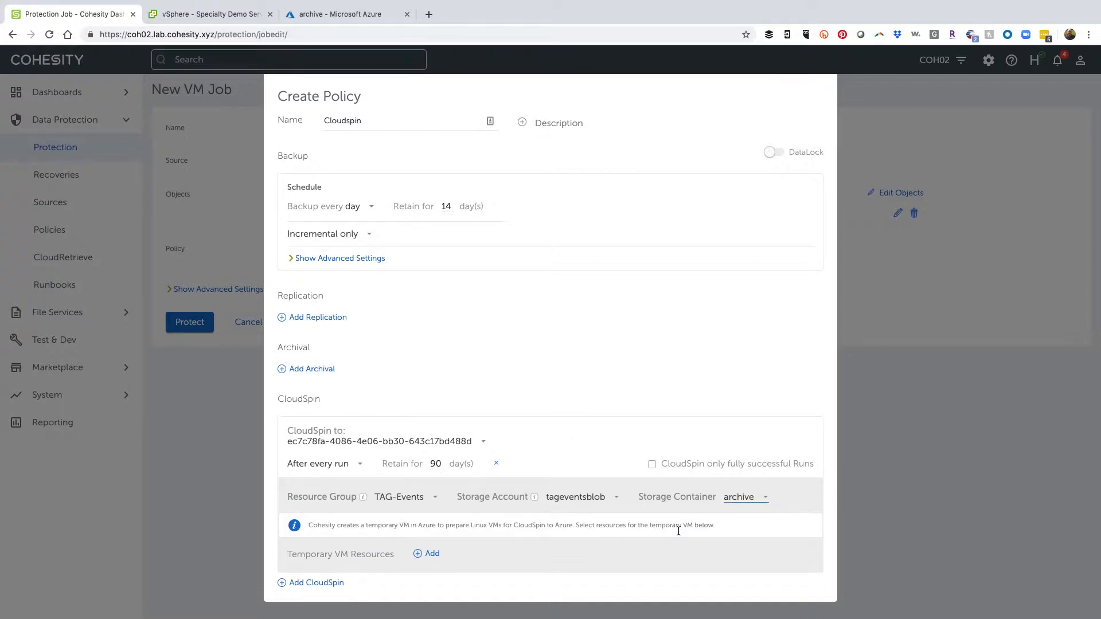
# Add temporary VM resources using resource group TAG-Events, storage account tageventsblob and storage container archive.
pyautogui.click(431, 554)
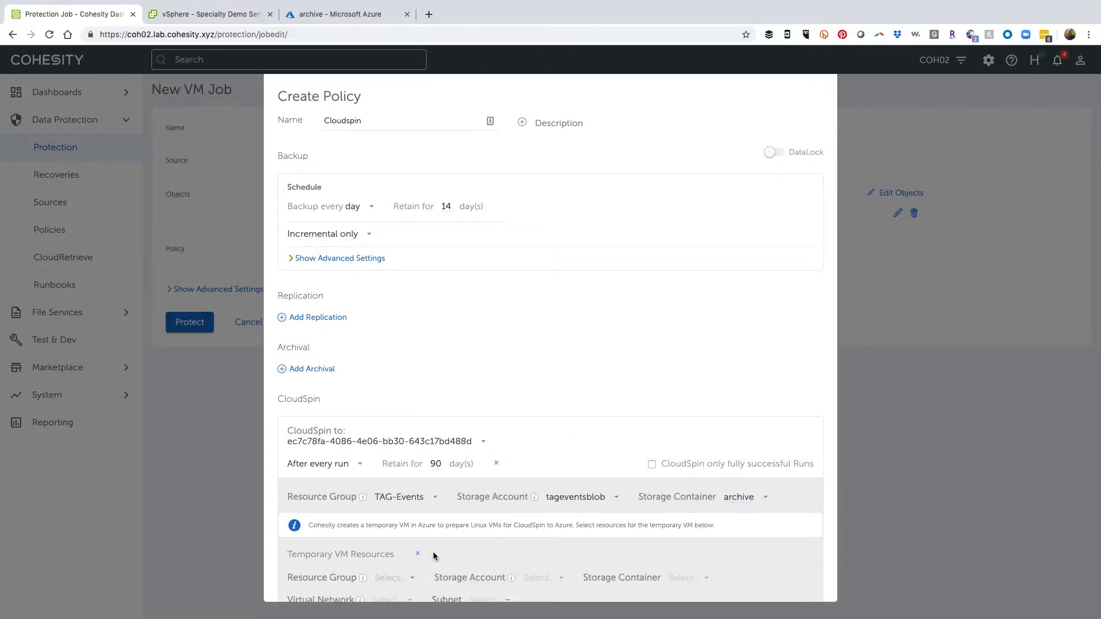
pyautogui.scroll(-3, 450, 522)
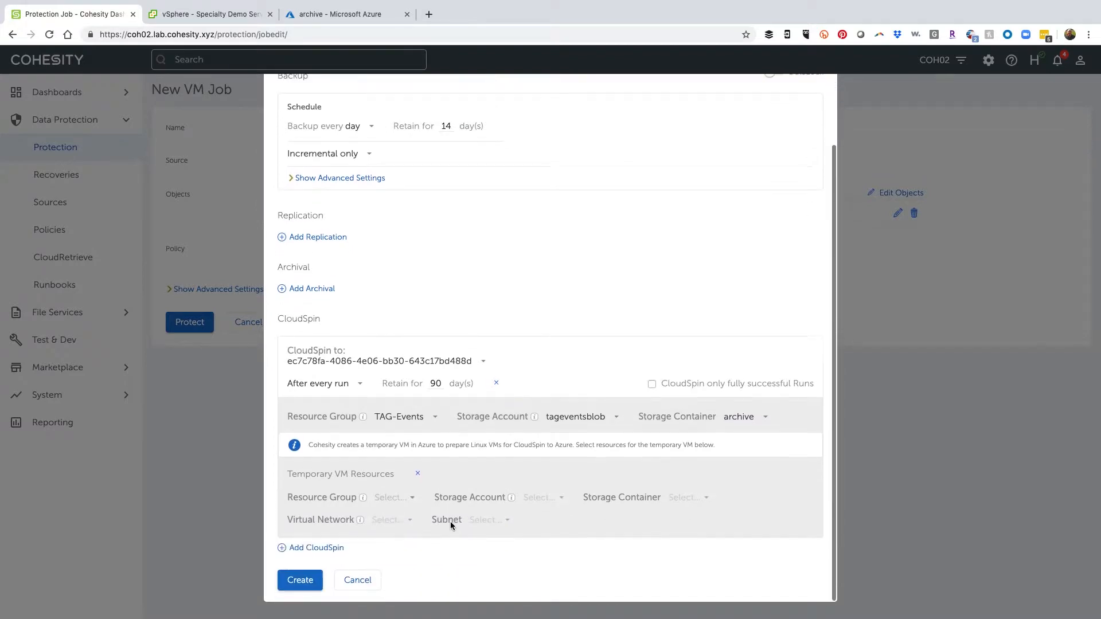
pyautogui.click(394, 499)
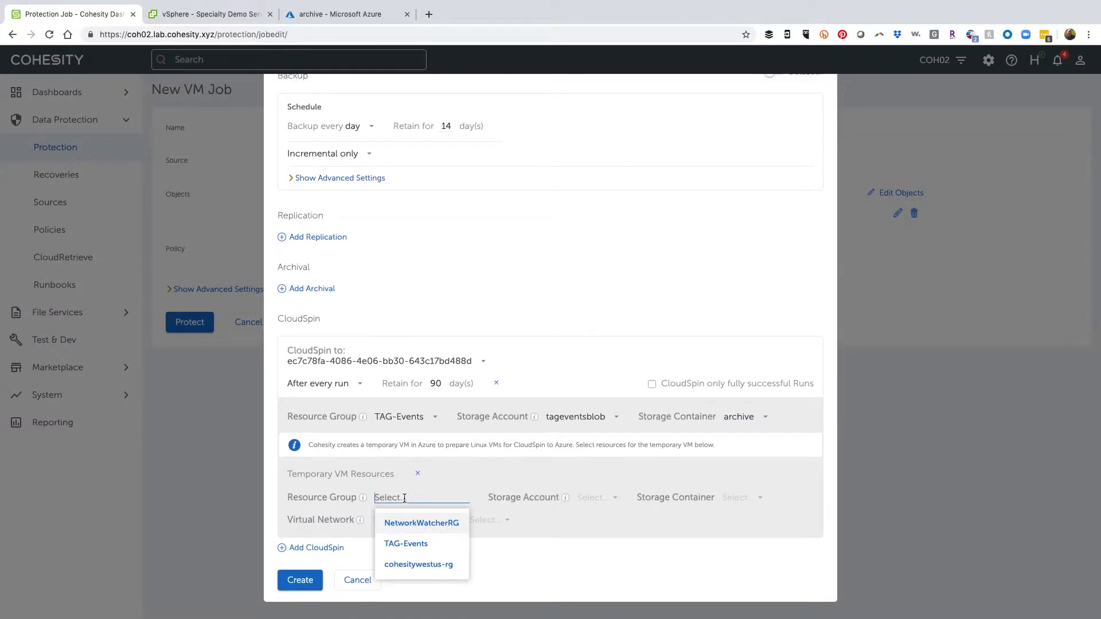
pyautogui.click(415, 545)
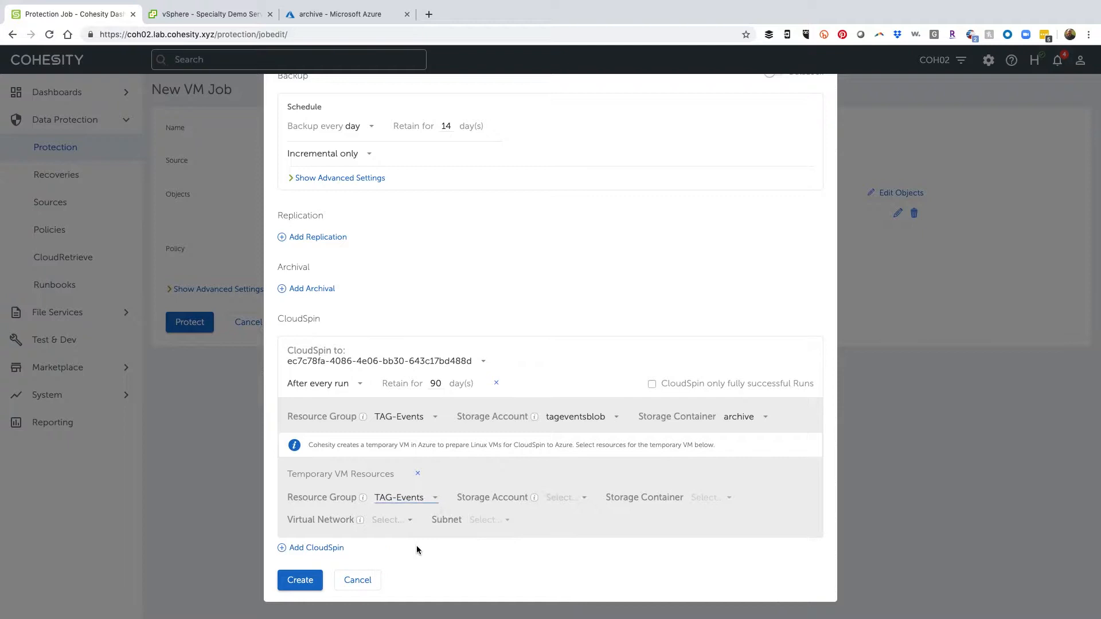
pyautogui.click(562, 497)
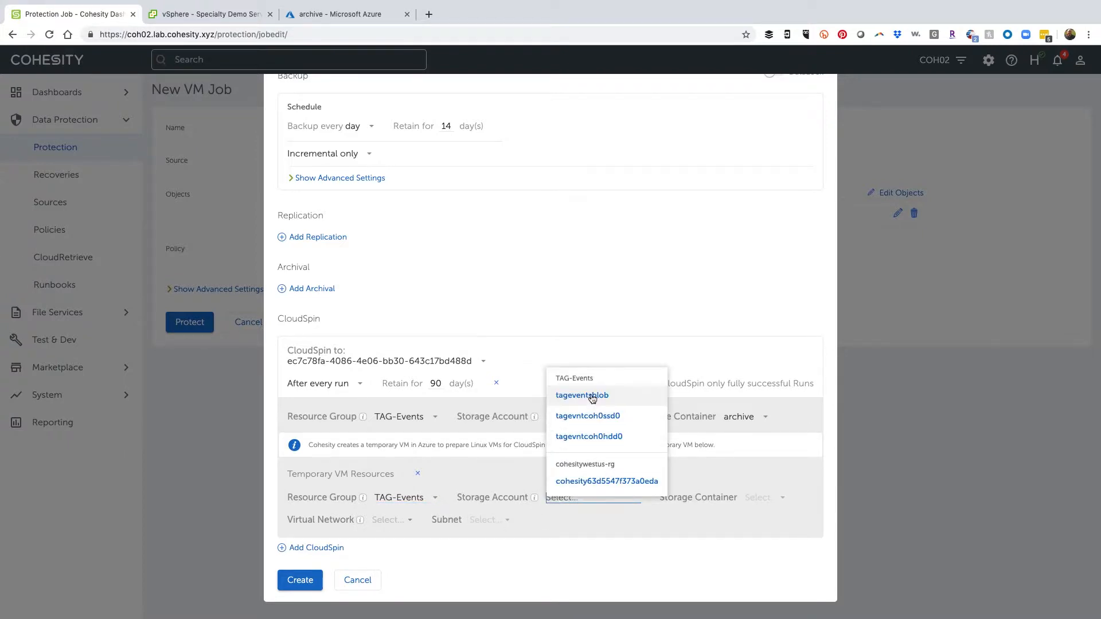
pyautogui.click(593, 398)
pyautogui.click(753, 500)
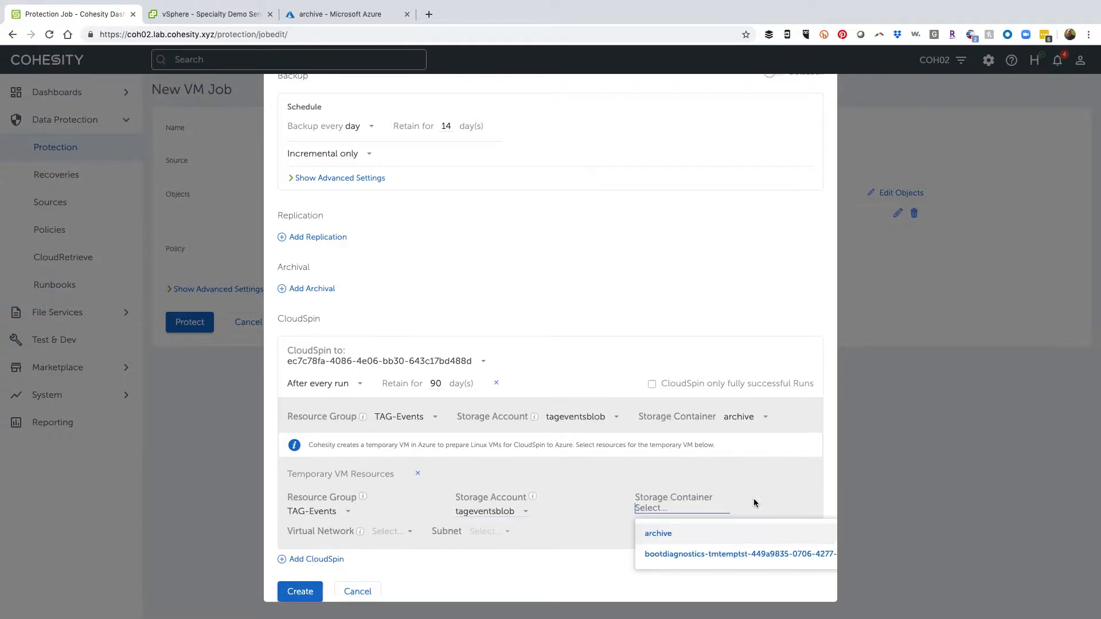
pyautogui.click(696, 540)
# Set the temporary VM's virtual network to TAG-Events-vnet and its subnet to Workloads.
pyautogui.click(403, 522)
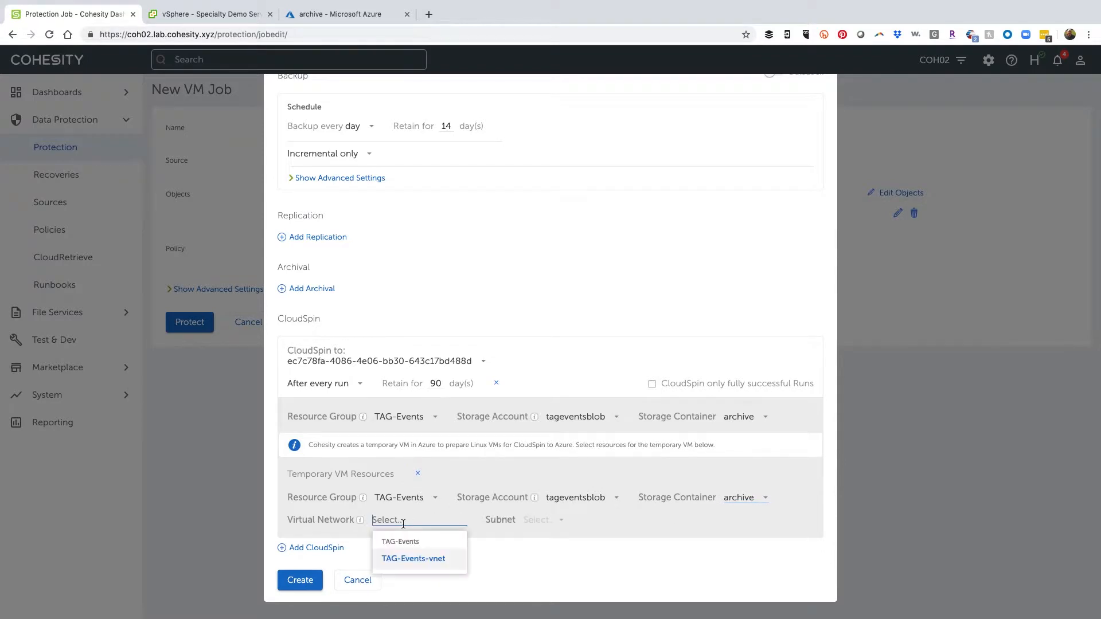
pyautogui.click(427, 565)
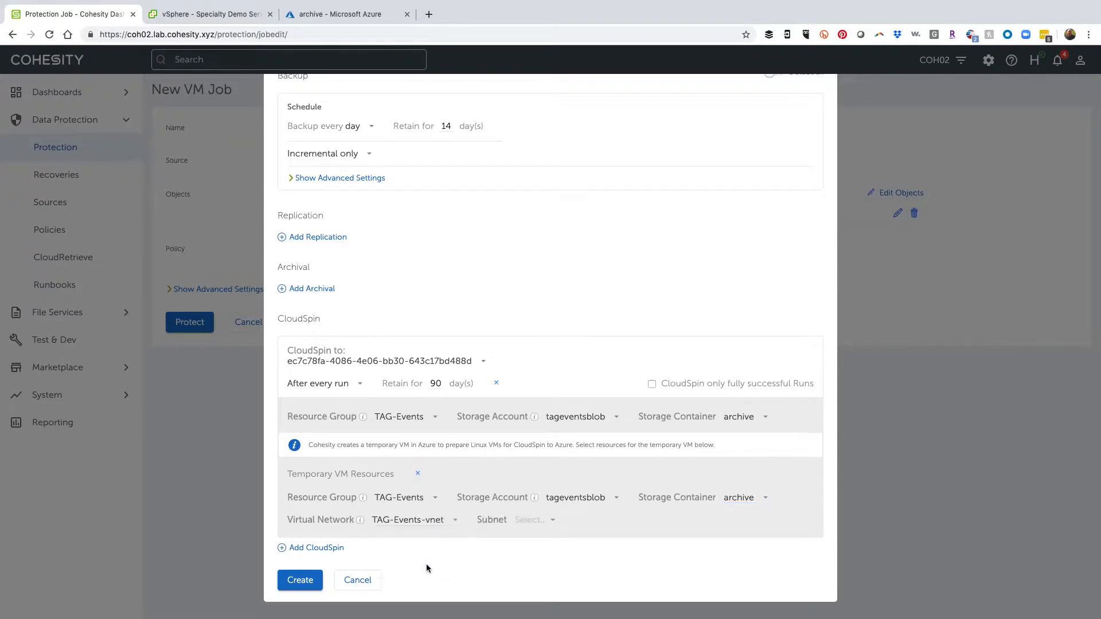
pyautogui.click(528, 520)
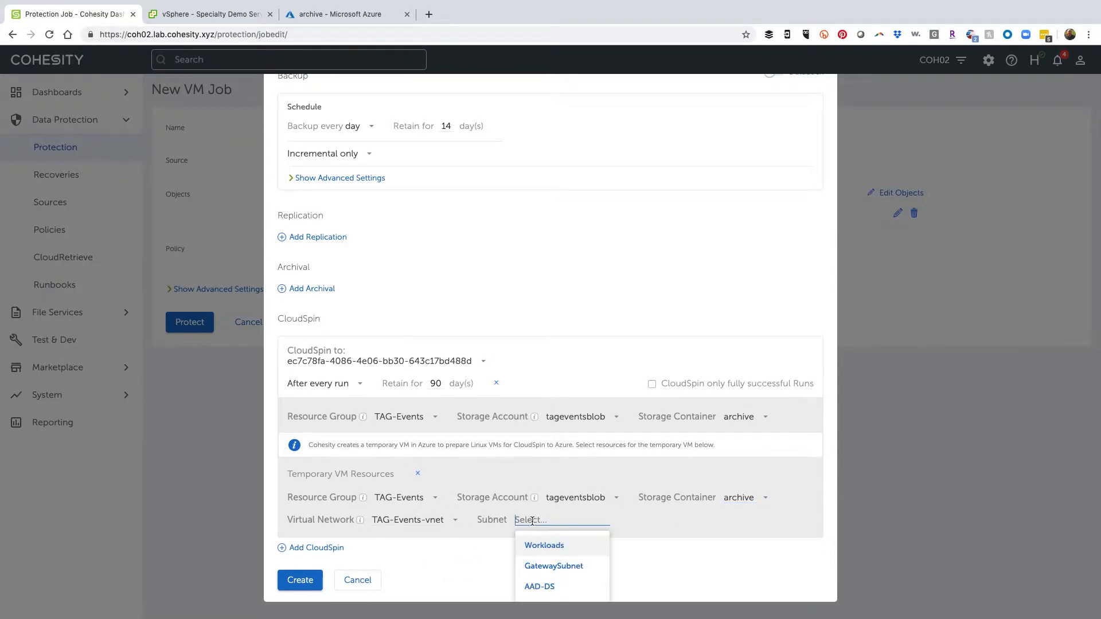
pyautogui.click(554, 553)
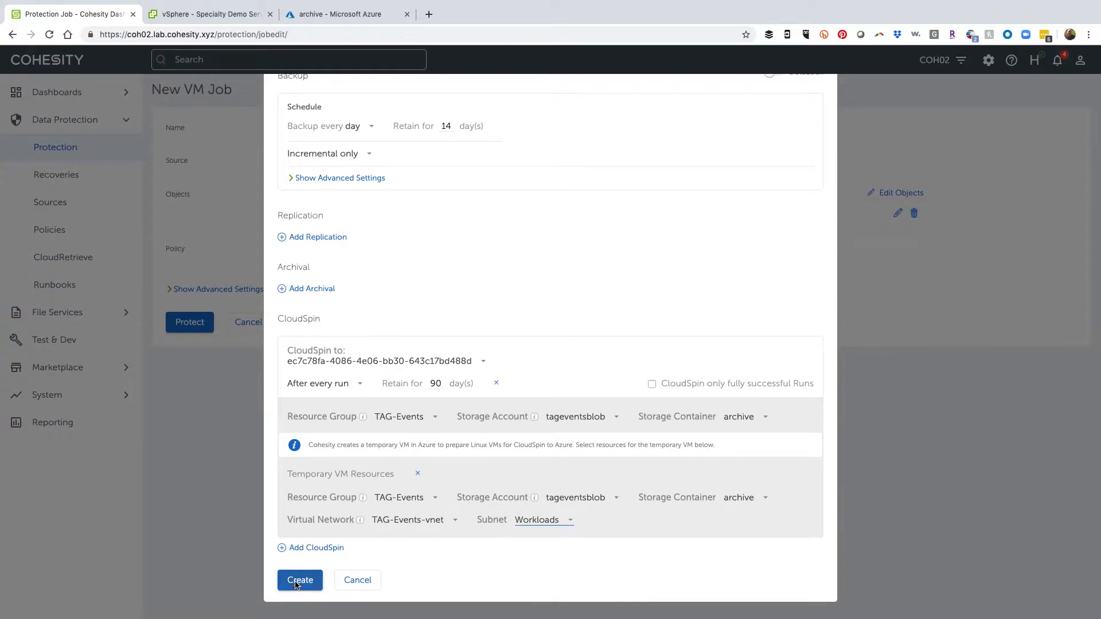
# Create the Cloudspin policy and submit the CloudspinDemo protection job with the default storage domain.
pyautogui.click(296, 582)
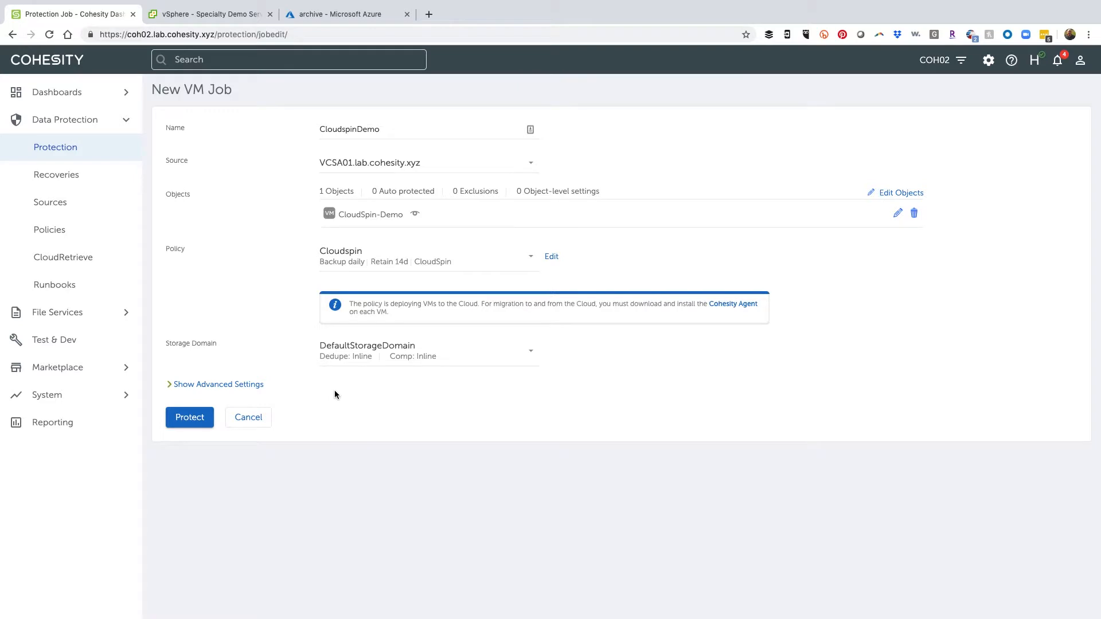
pyautogui.click(192, 418)
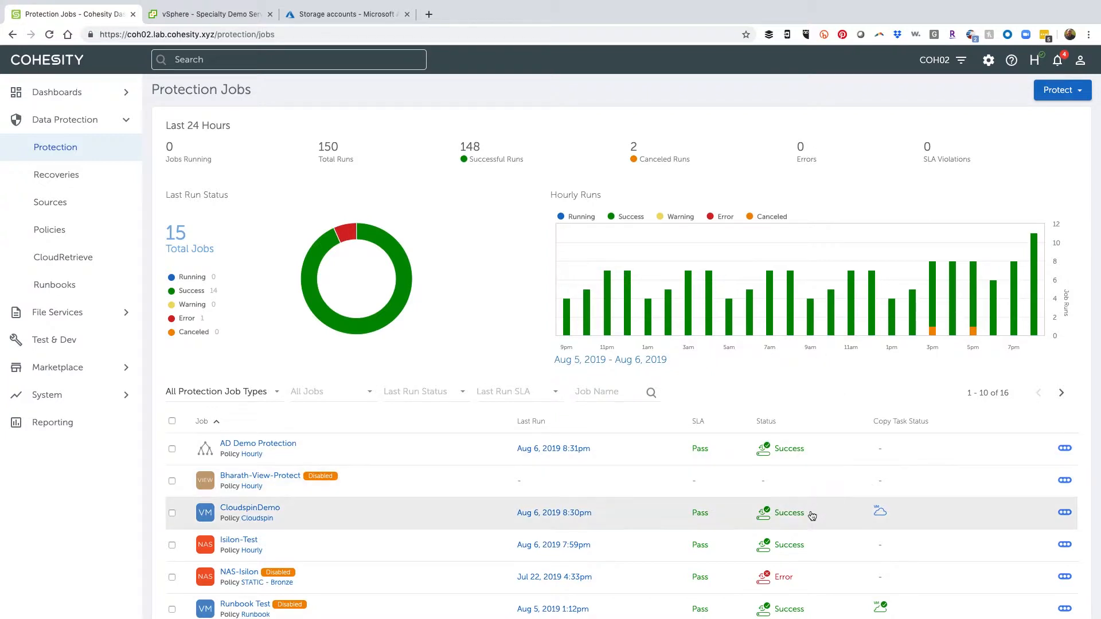
# Open the CloudSpin task details of the CloudspinDemo run and examine its Azure target and progress.
pyautogui.moveTo(882, 516)
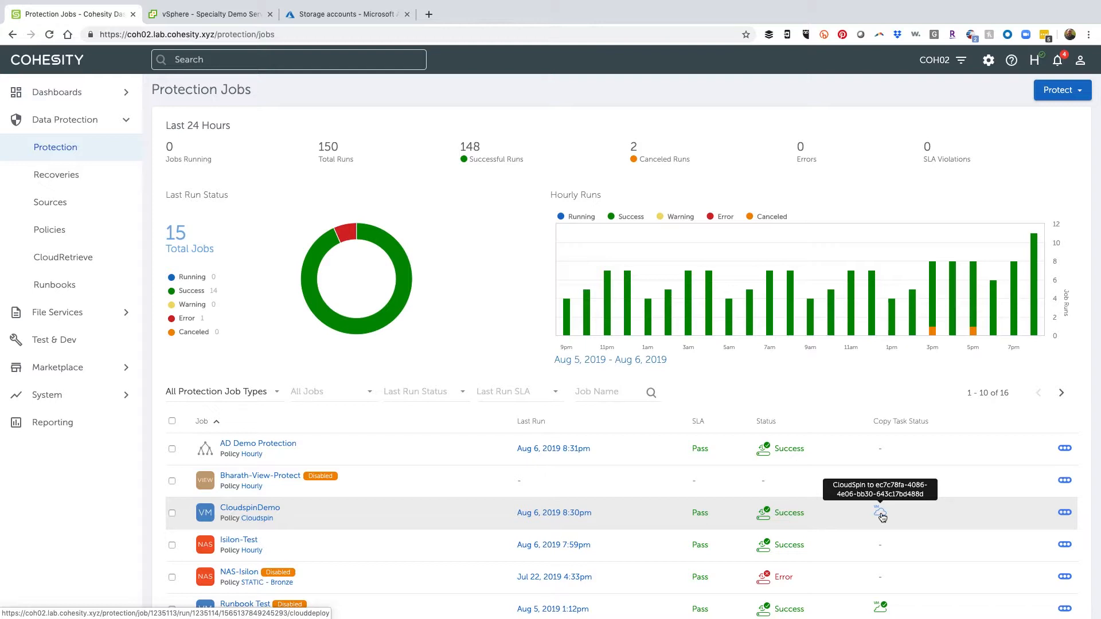
pyautogui.click(881, 514)
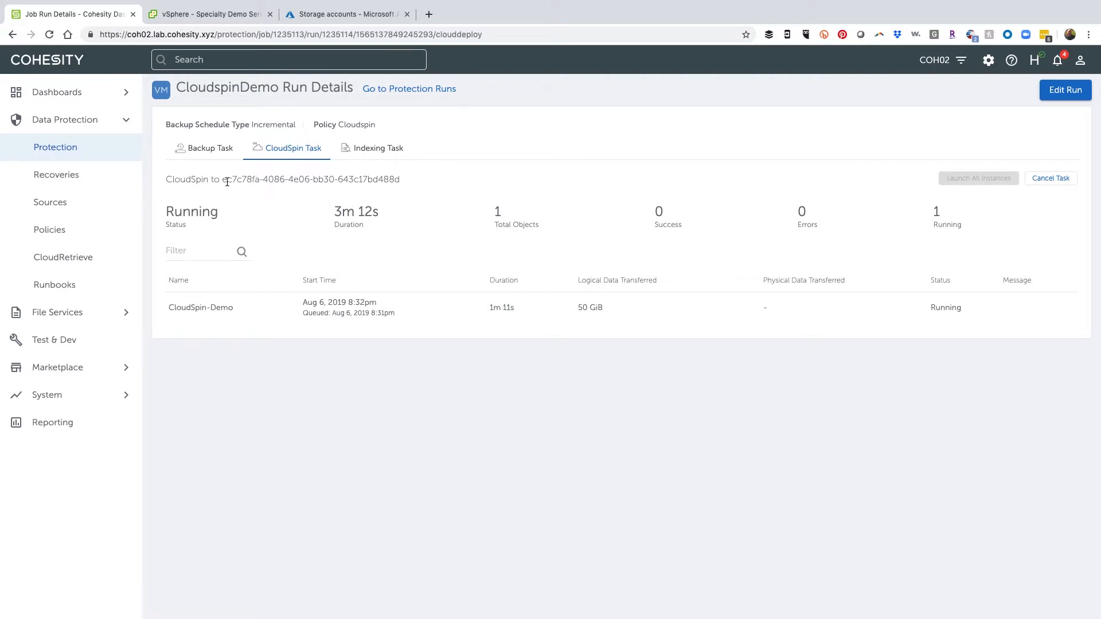
pyautogui.moveTo(227, 181); pyautogui.dragTo(364, 182)
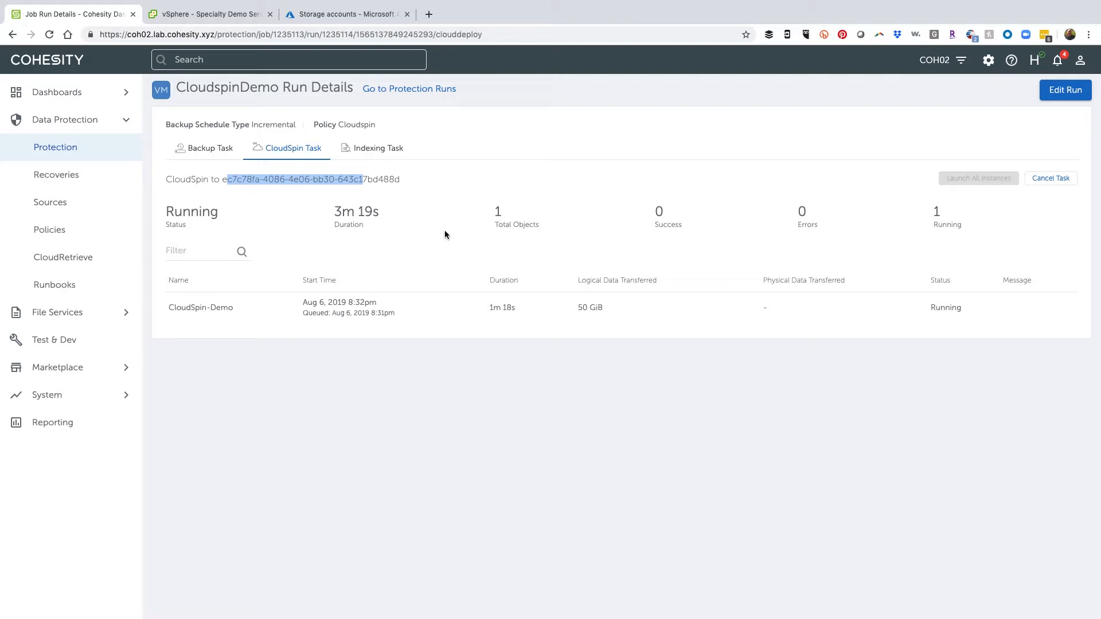
# Switch to the Azure portal and open the archive blob container of the tageventsblob storage account.
pyautogui.click(334, 13)
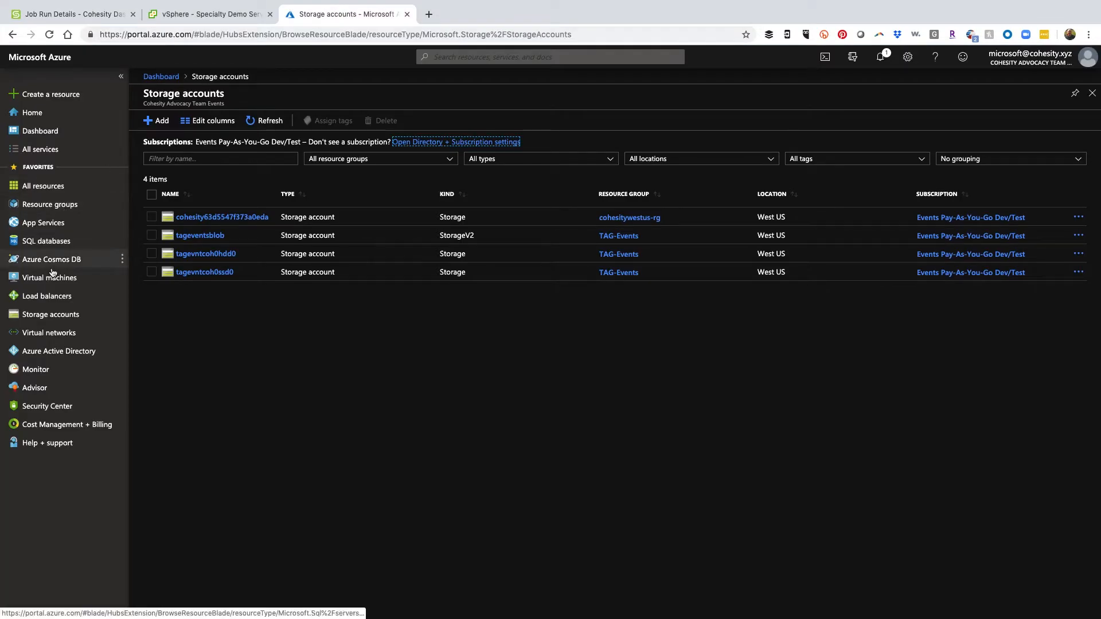
pyautogui.click(213, 238)
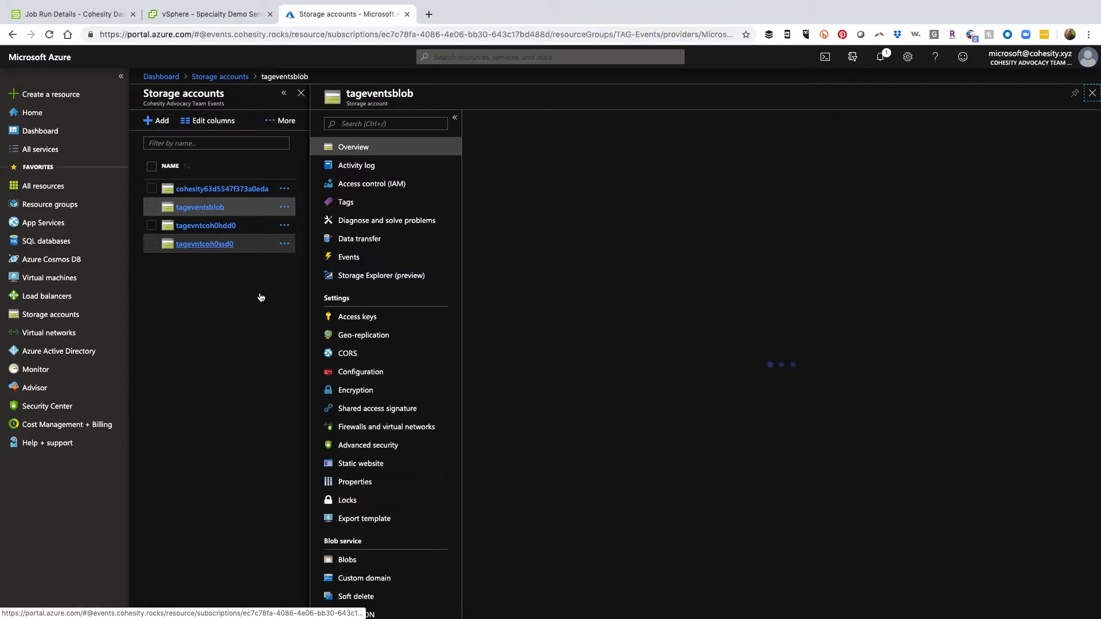
pyautogui.click(347, 559)
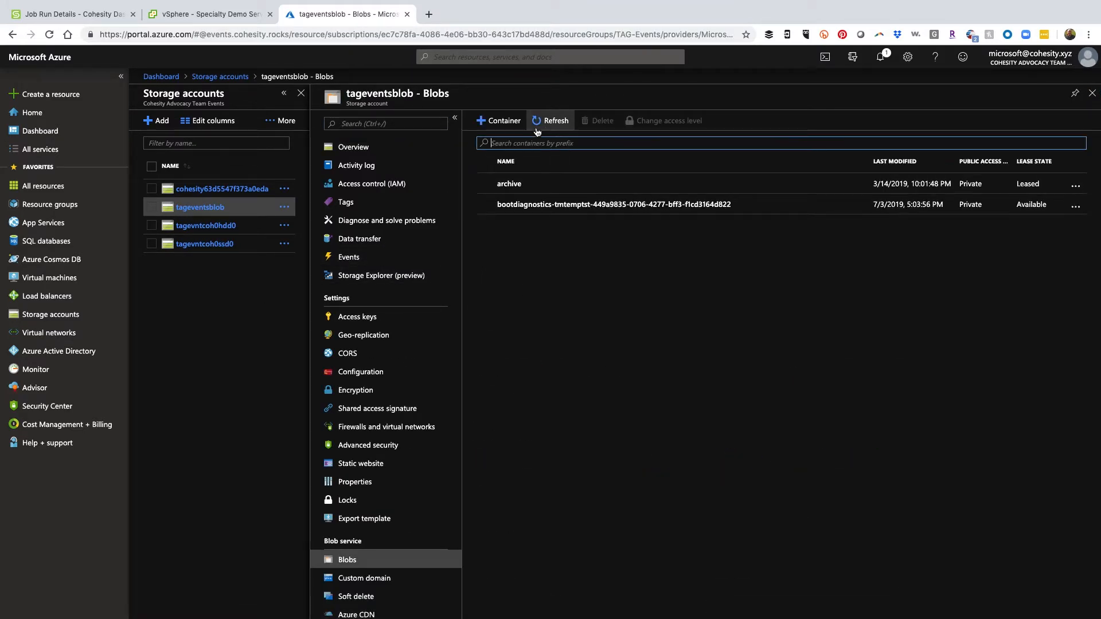
pyautogui.click(509, 185)
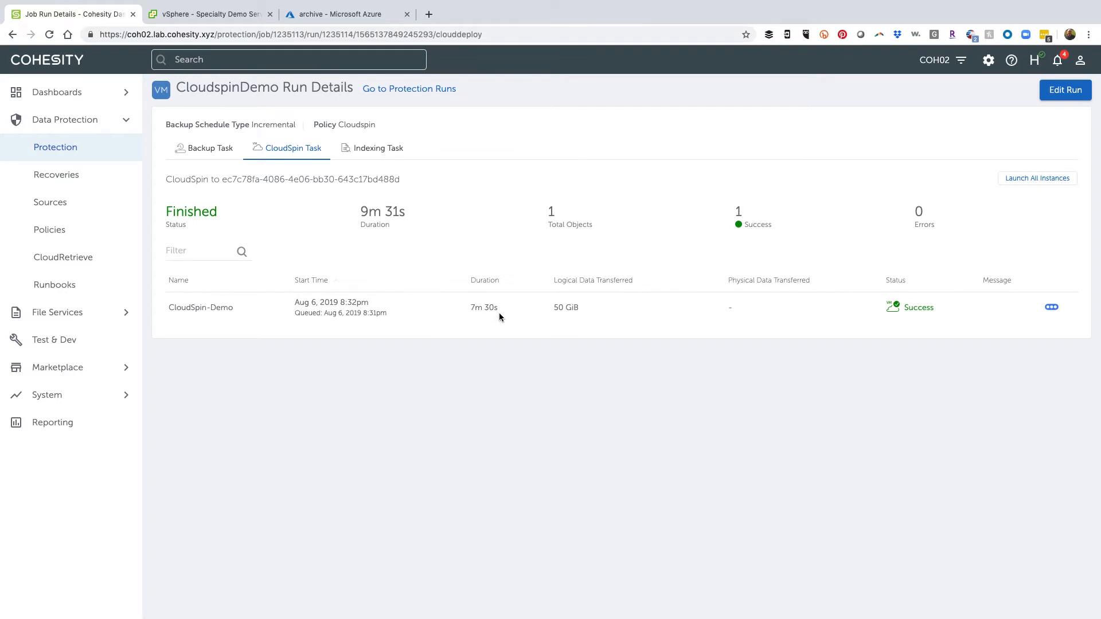
# Start launching an instance of CloudSpin-Demo from the CloudSpin task, with virtual network TAG-Events-vnet and subnet Workloads.
pyautogui.click(1052, 308)
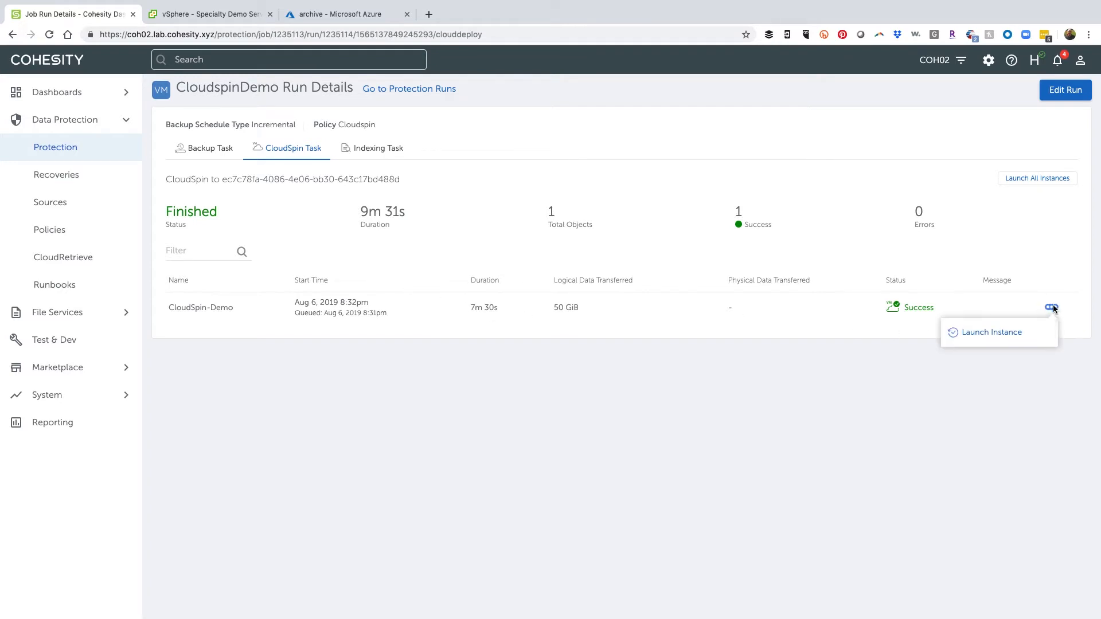
pyautogui.click(986, 335)
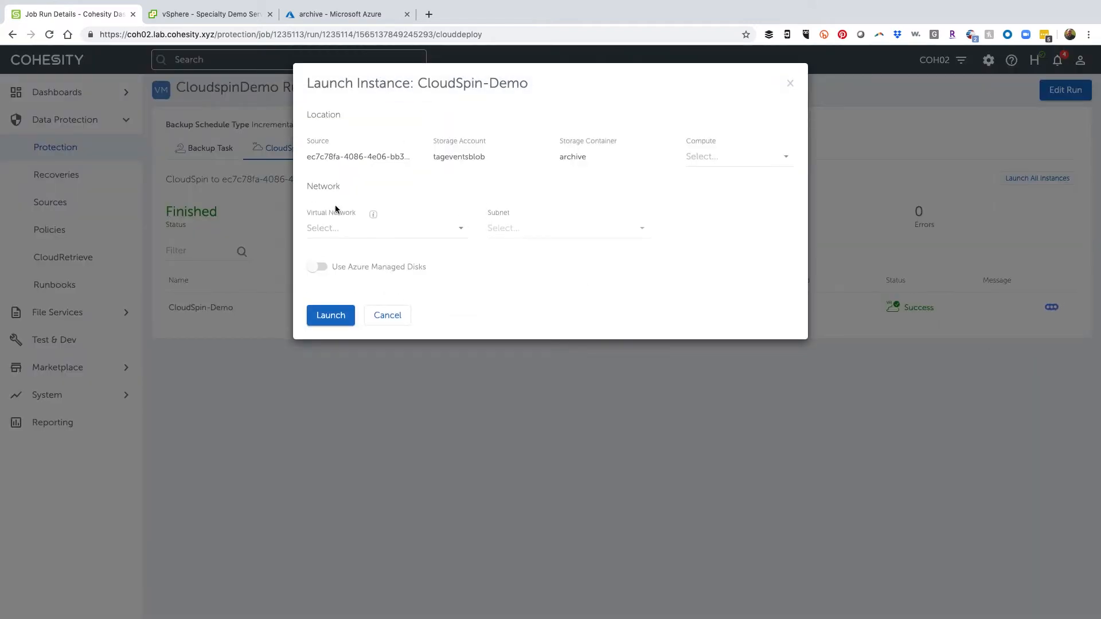
pyautogui.click(351, 228)
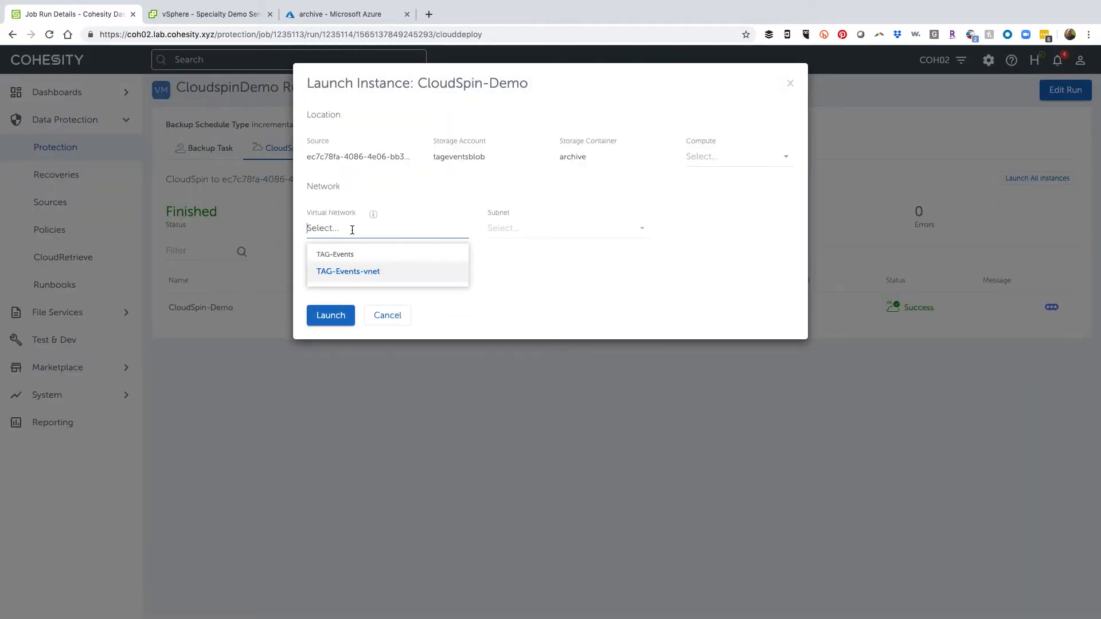
pyautogui.click(372, 278)
pyautogui.click(527, 229)
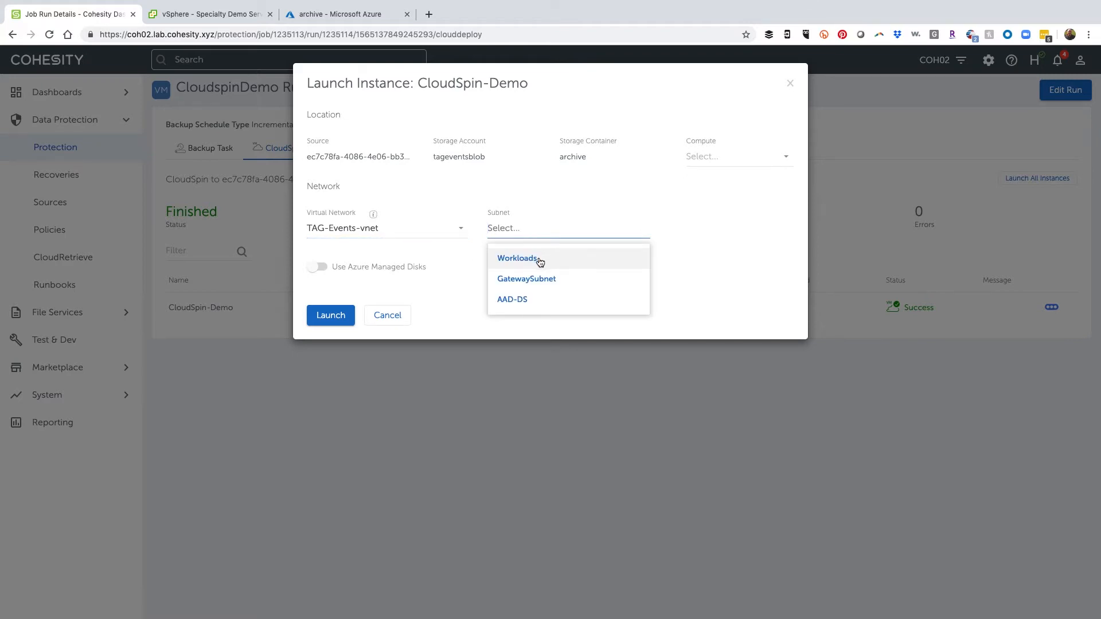
pyautogui.click(539, 262)
# Set the instance's compute size to Standard_DS1_v2, launch it and dismiss the notification.
pyautogui.click(738, 158)
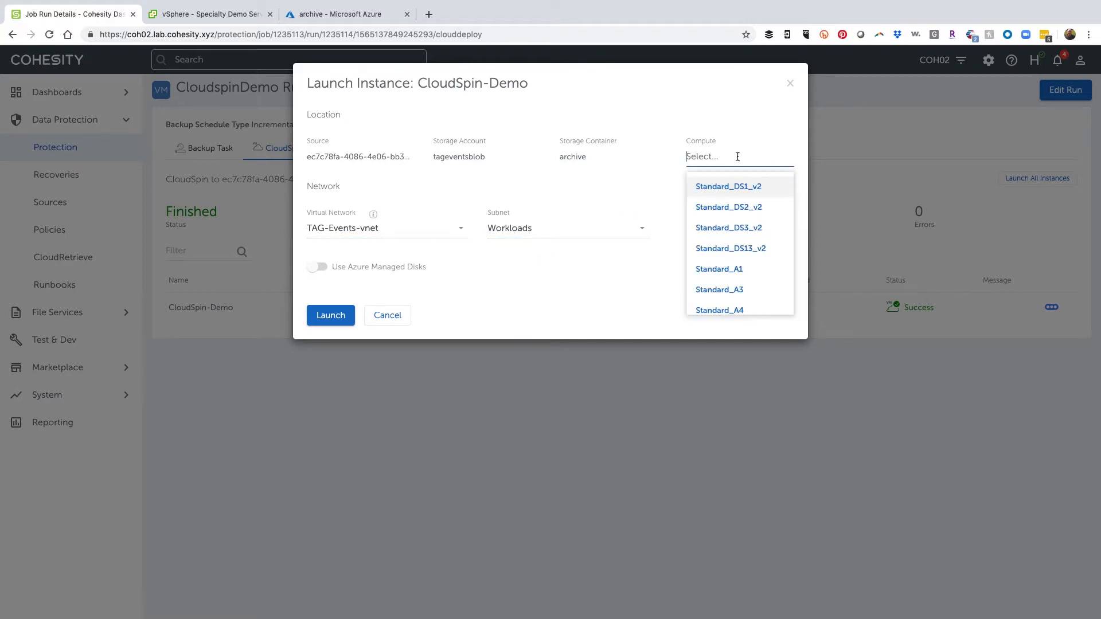
pyautogui.click(740, 195)
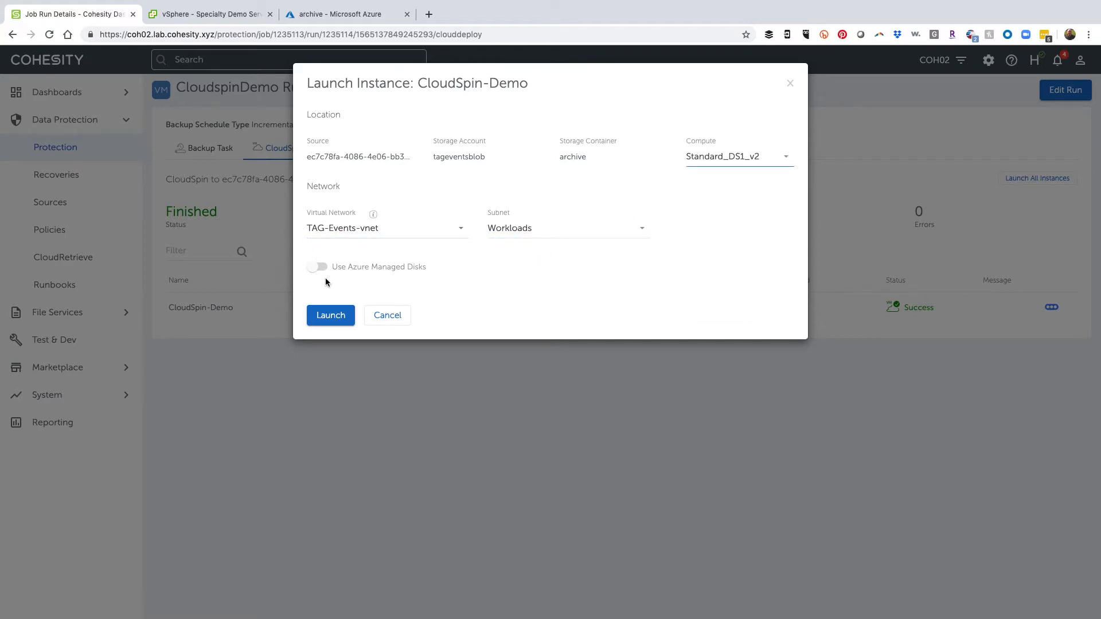
pyautogui.click(329, 316)
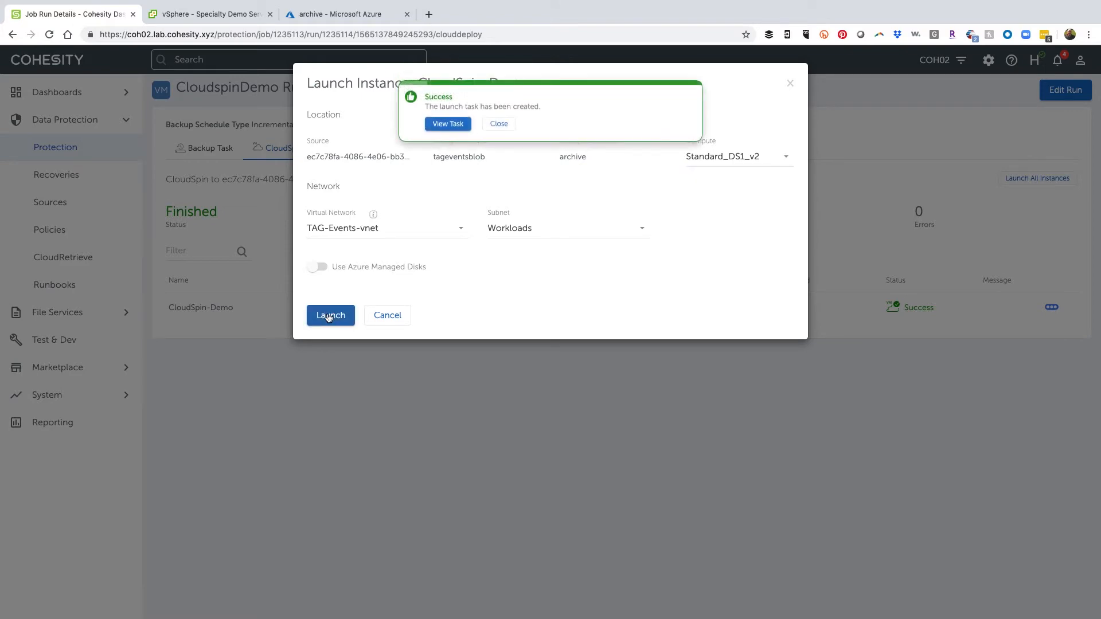
pyautogui.click(499, 127)
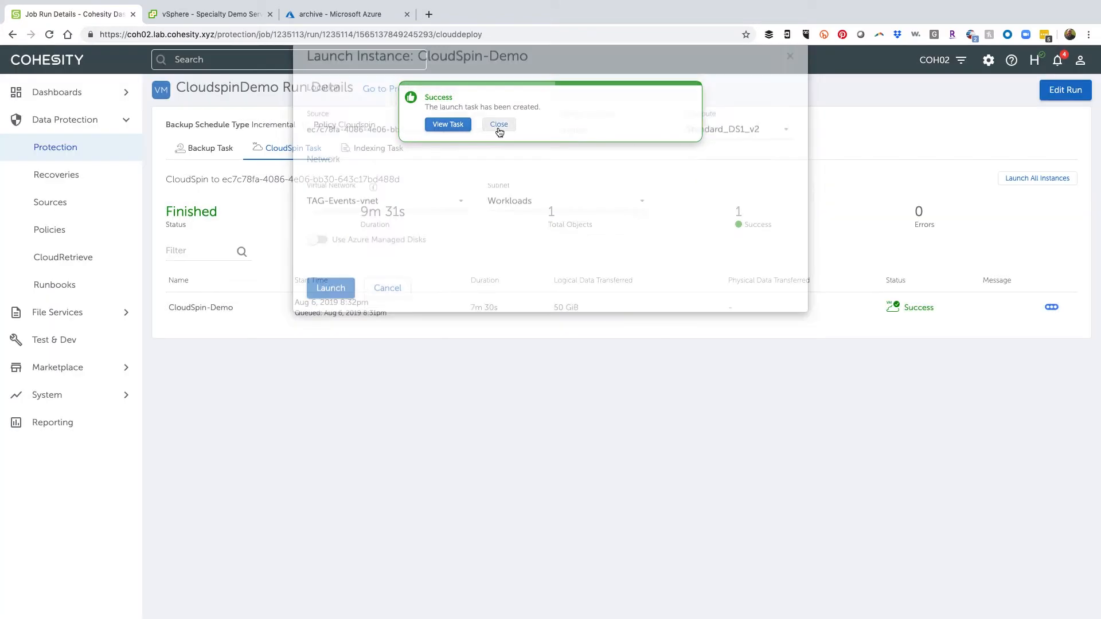
# Return to the archive container in Azure and widen its Name column to read the full VHD blob names.
pyautogui.click(330, 18)
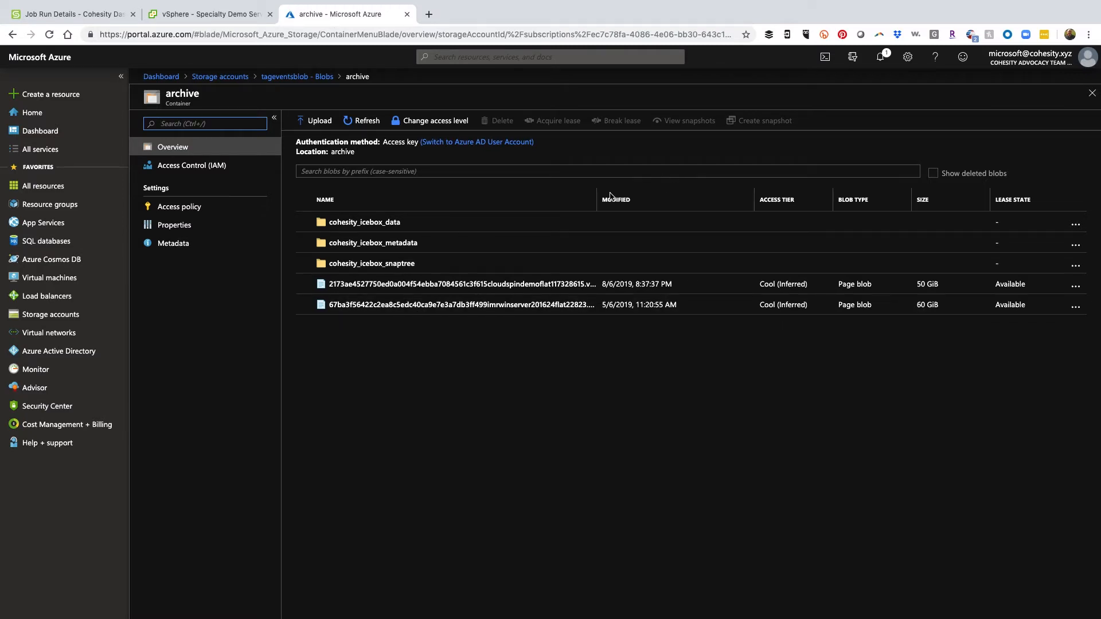
pyautogui.moveTo(598, 199); pyautogui.dragTo(707, 197)
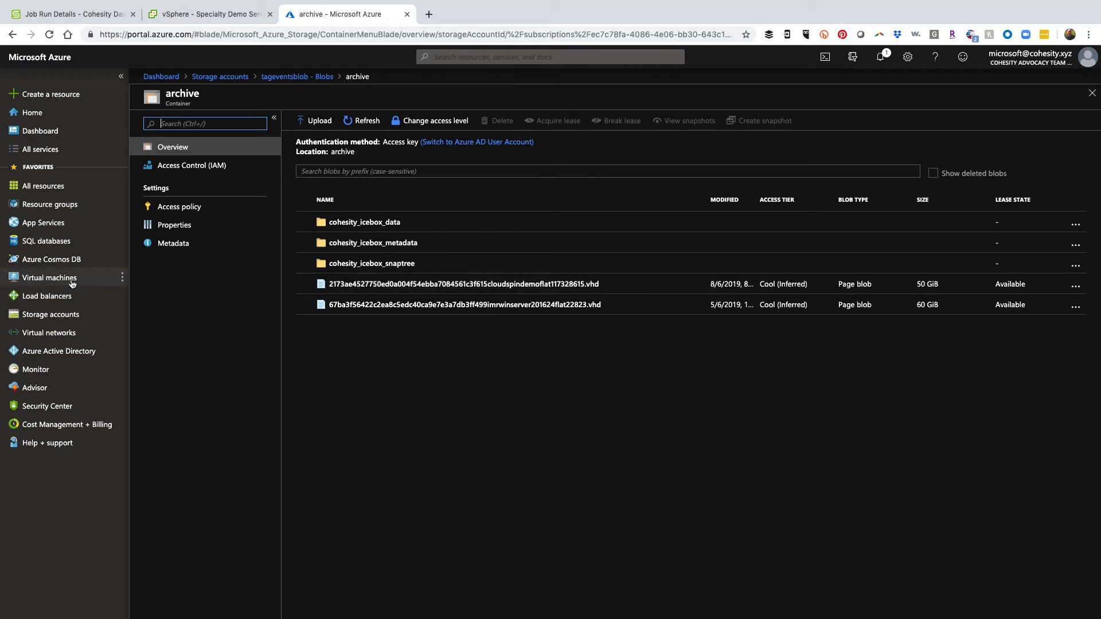
# Open the list of Azure virtual machines, recheck the Cohesity CloudSpin task, and refresh the list to look for the launched instance.
pyautogui.click(53, 280)
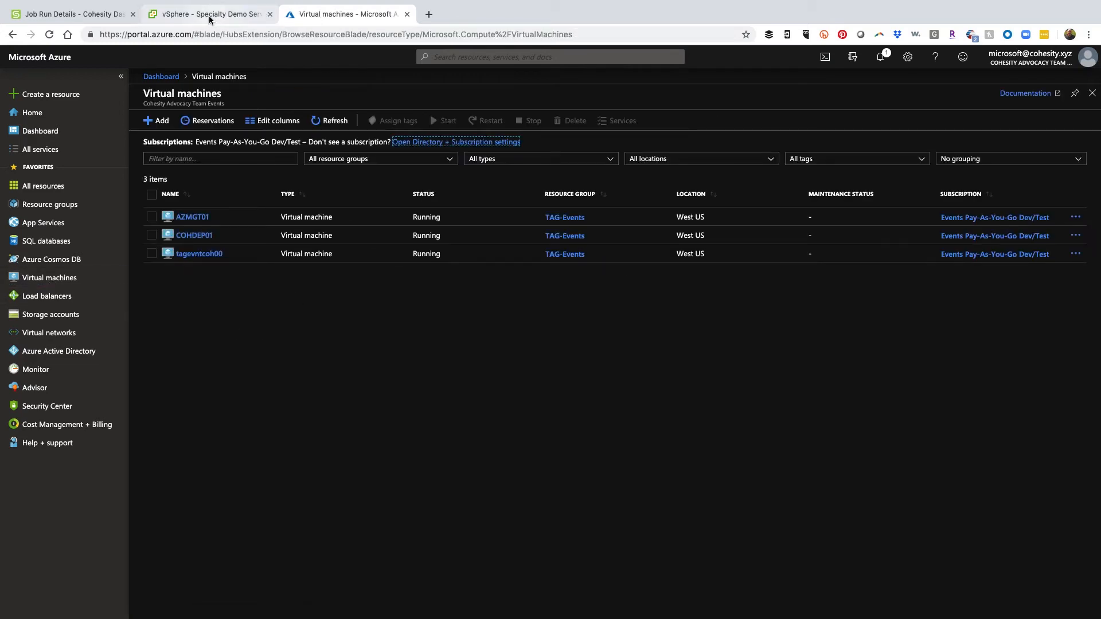
pyautogui.click(73, 16)
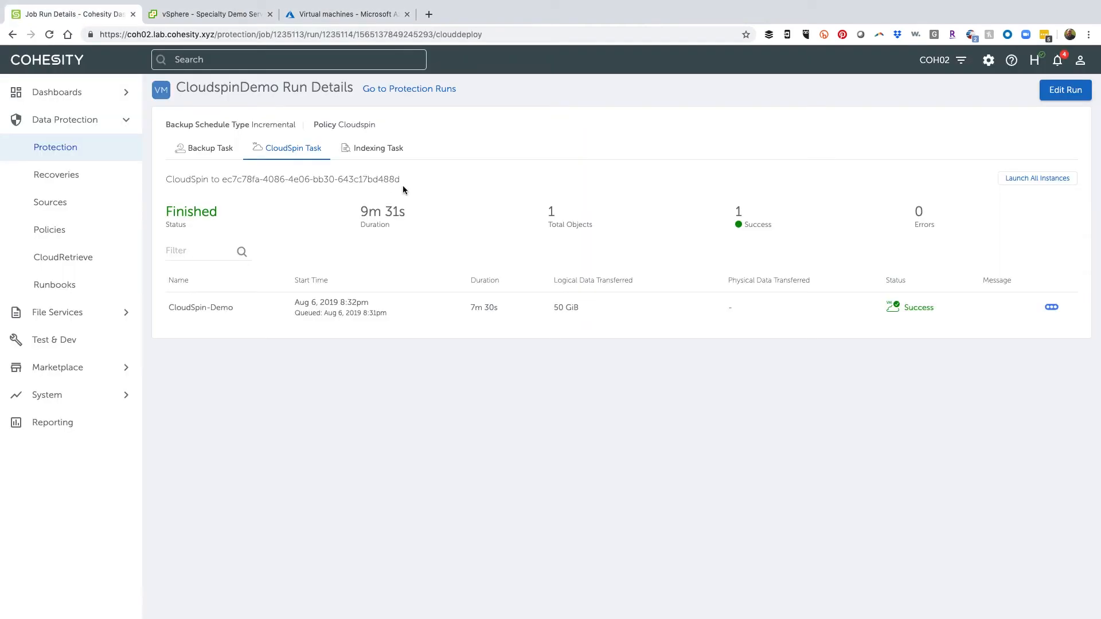
pyautogui.click(351, 14)
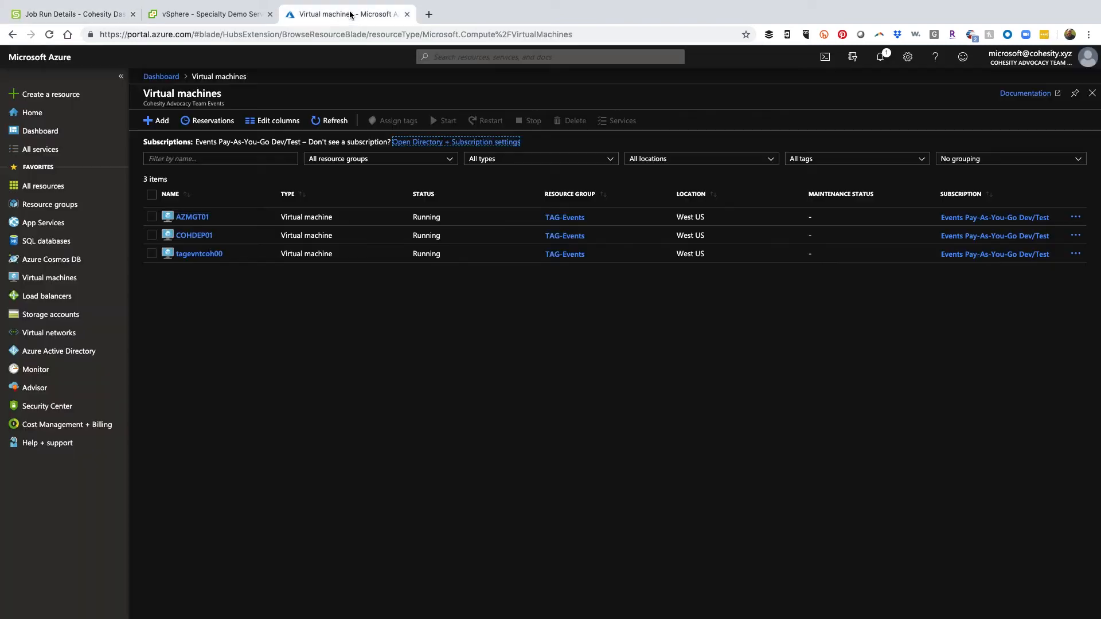
pyautogui.click(335, 121)
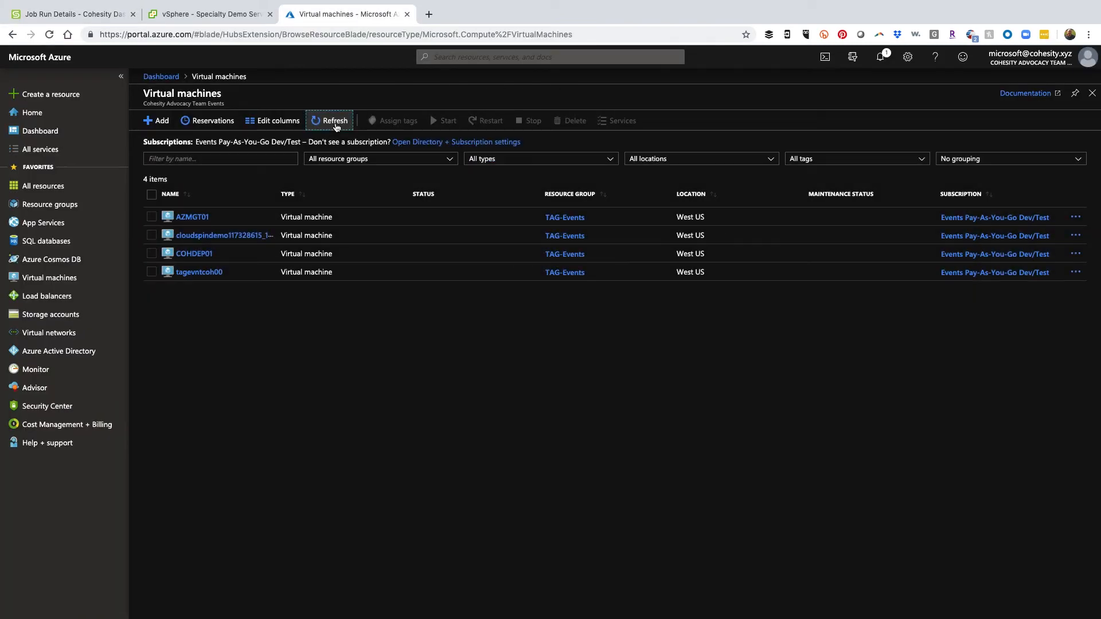